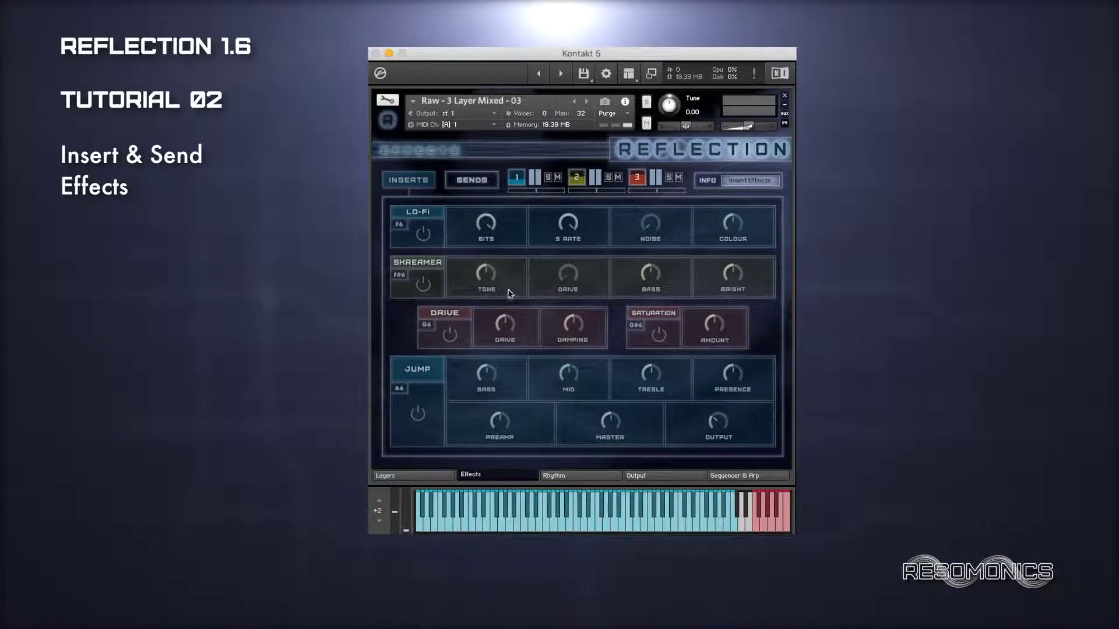
Compare the mixer on the Layers page with the layer controls on the Effects page.
click(386, 476)
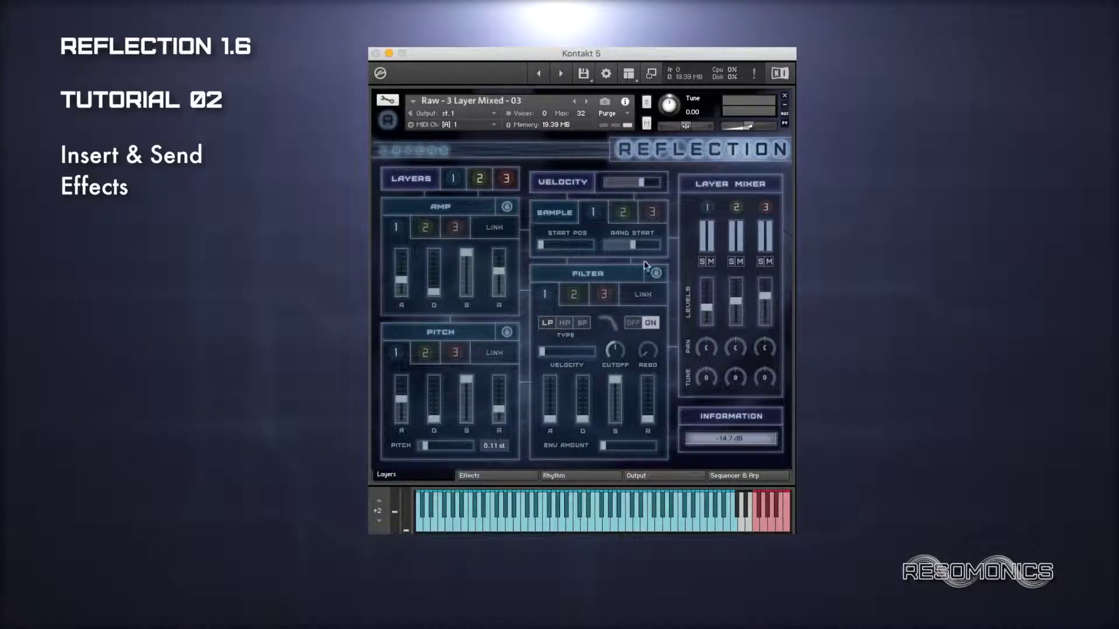
click(506, 477)
click(430, 475)
click(490, 477)
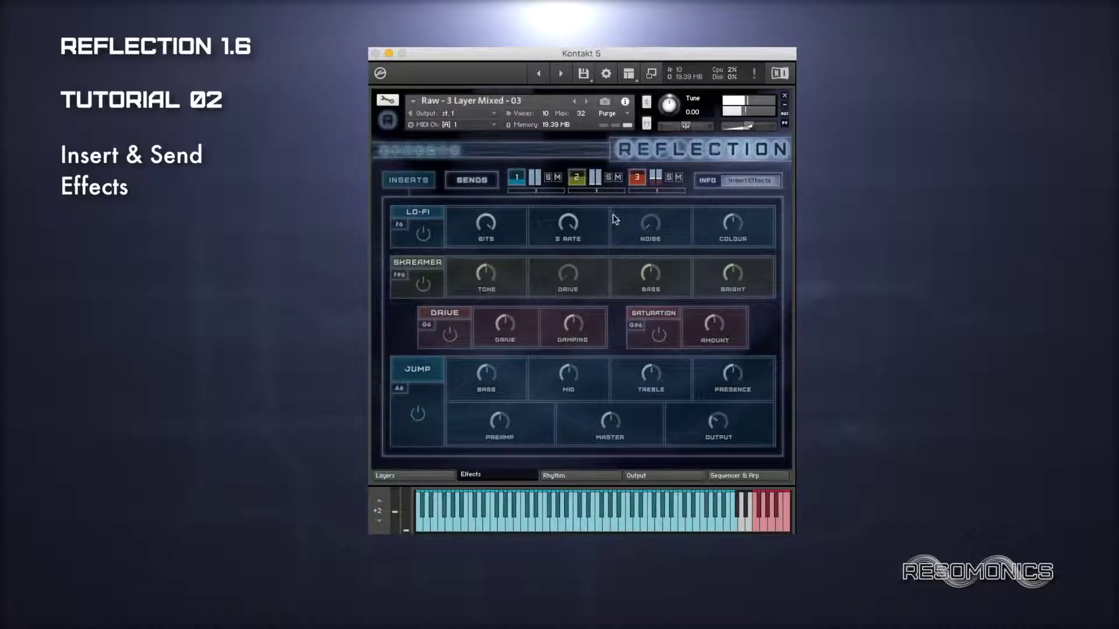
Audition the three layers by soloing each in turn and muting layer 1, clearing every solo and mute.
click(549, 178)
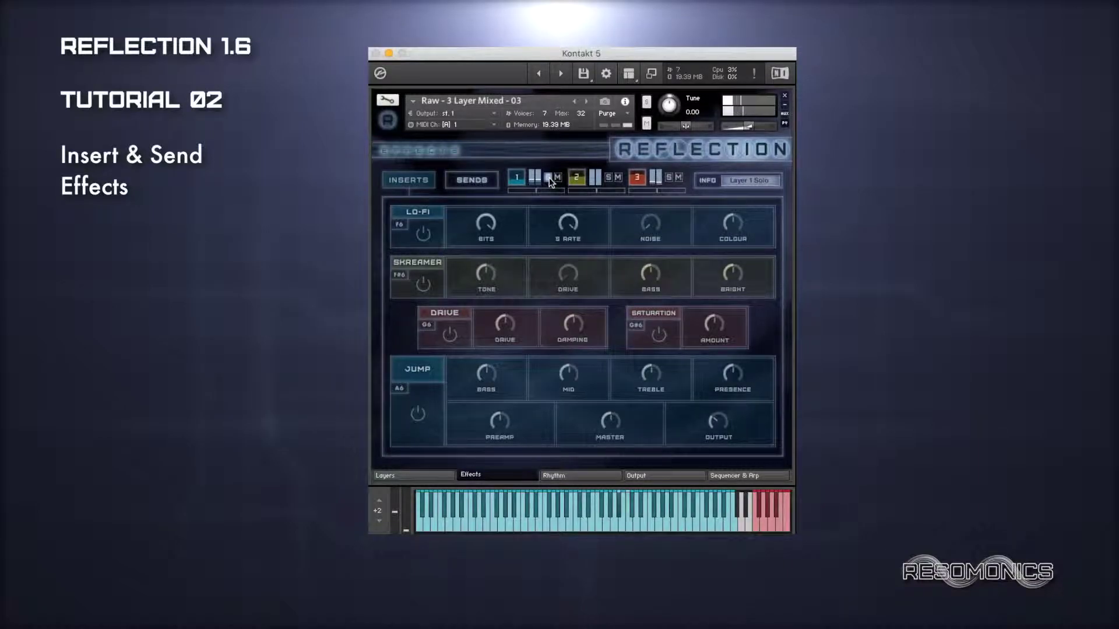
click(549, 179)
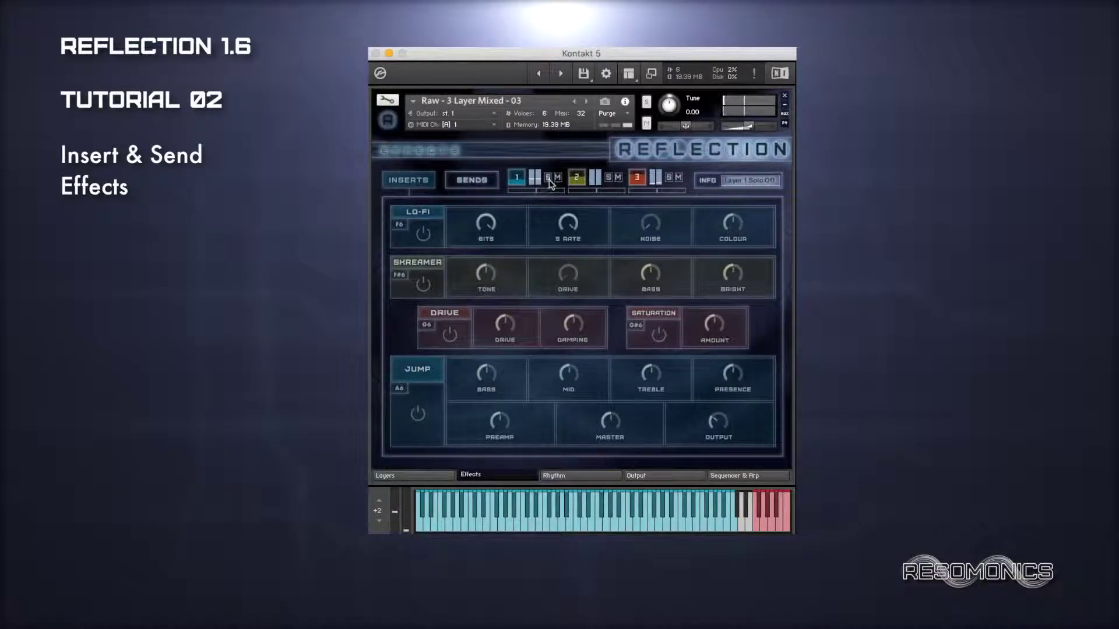
click(608, 178)
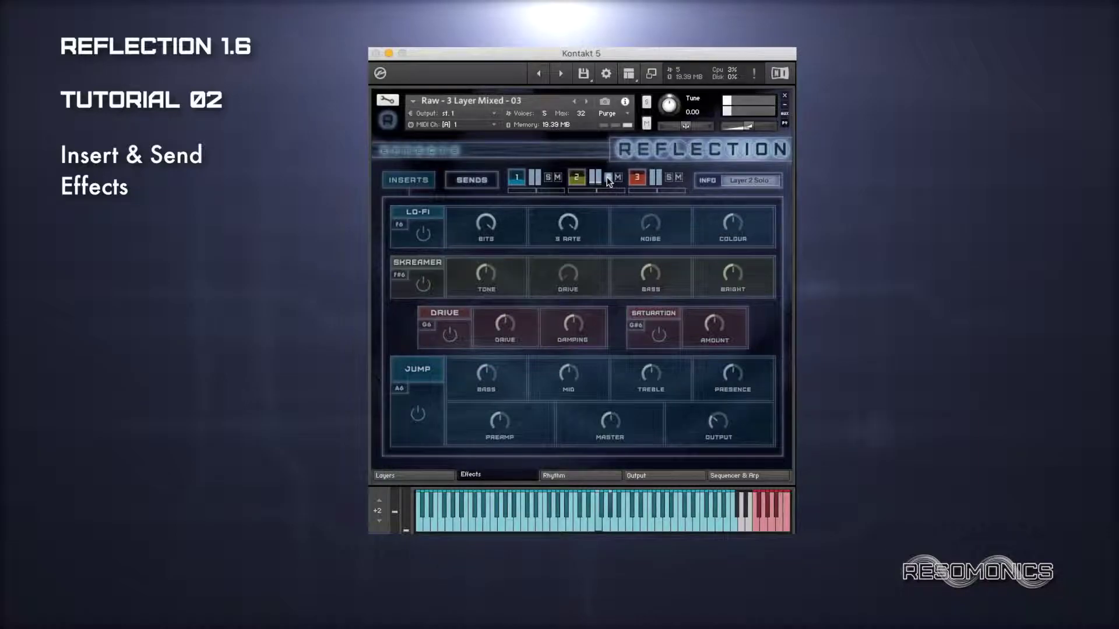
click(607, 177)
click(668, 177)
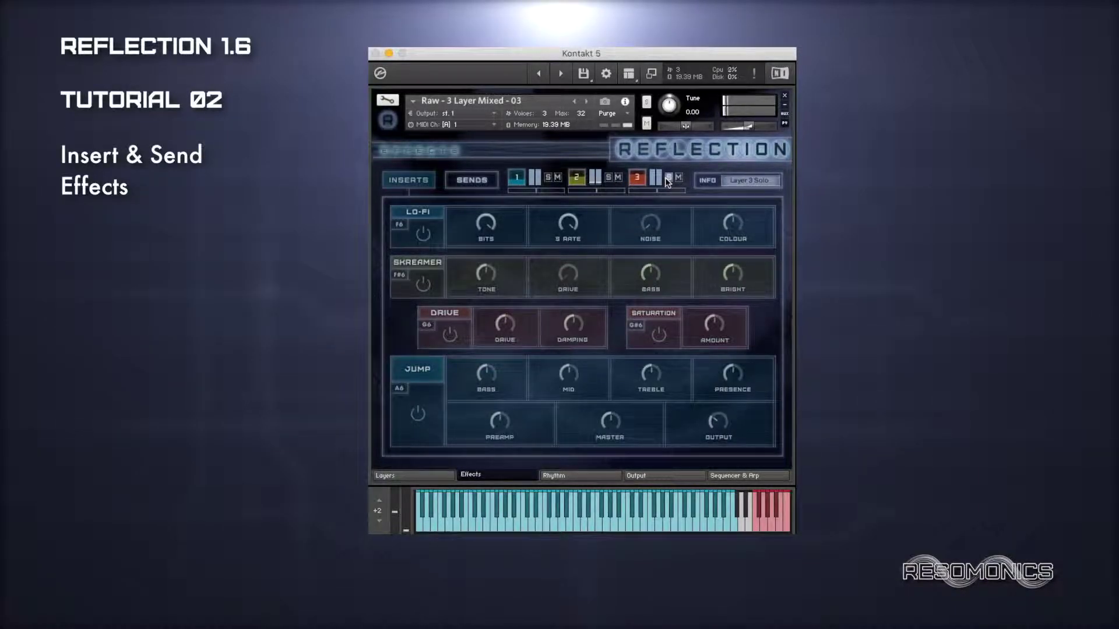
click(665, 178)
click(556, 178)
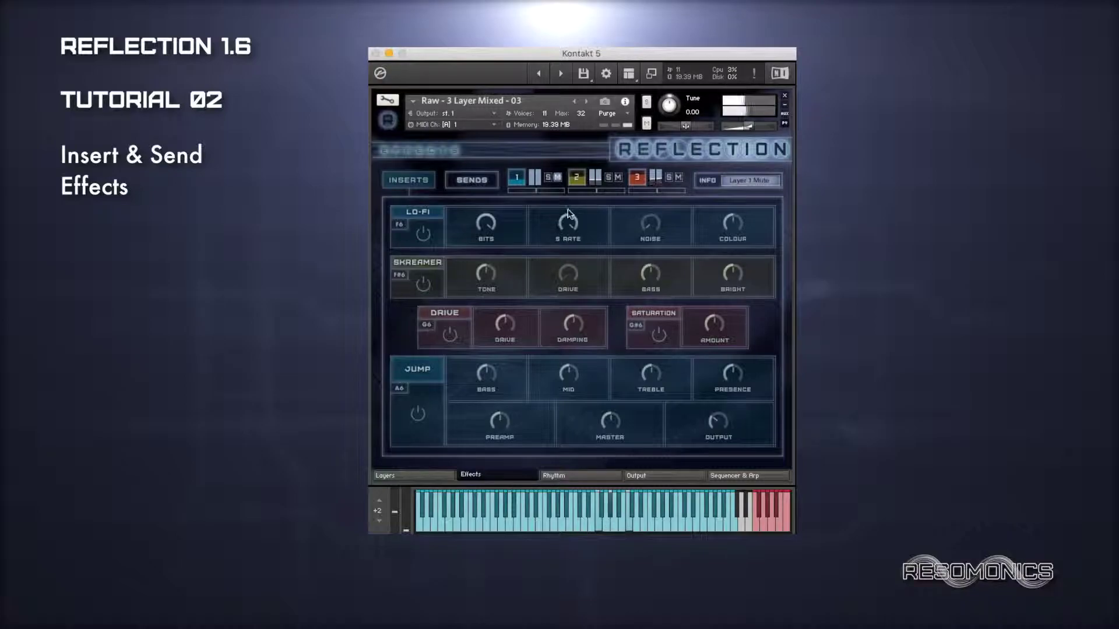
click(558, 178)
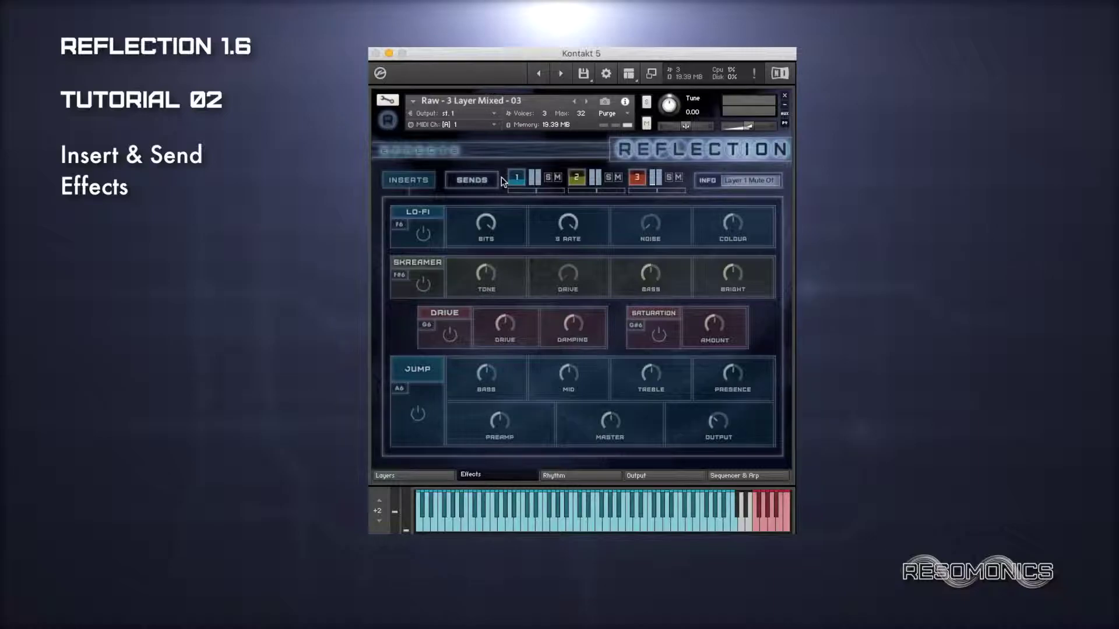
Adjust layer 1's level and pan with the layer controls on the Effects page.
drag(515, 186, 516, 160)
drag(515, 178, 517, 166)
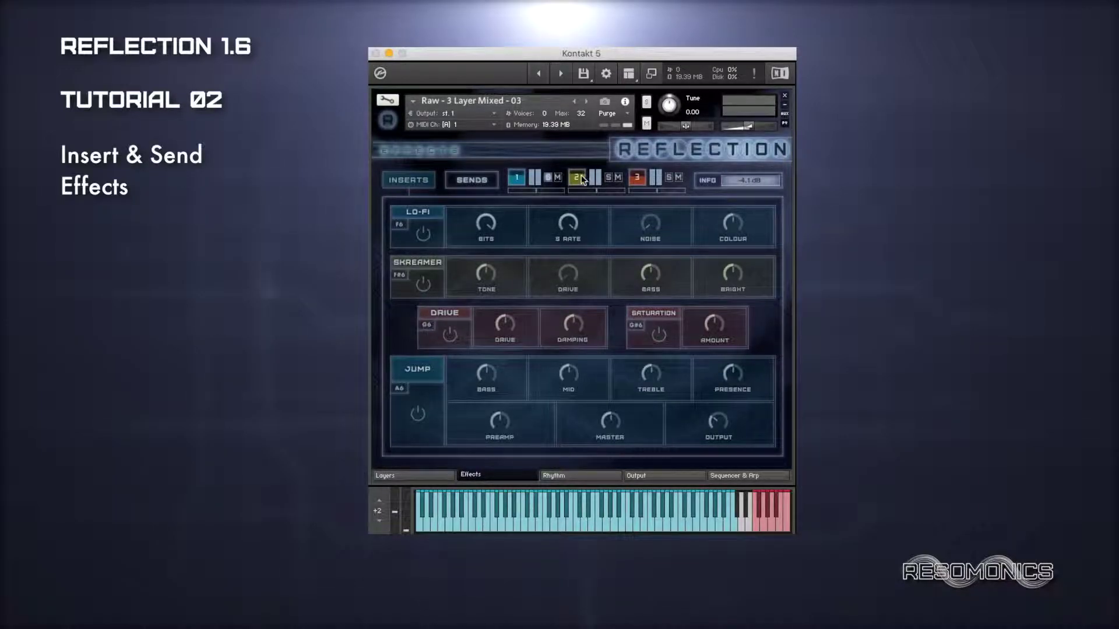
drag(516, 179, 516, 182)
mouse_move(535, 192)
mouse_down()
mouse_move(499, 195)
mouse_move(564, 199)
mouse_move(537, 188)
mouse_up()
mouse_move(592, 192)
Check that the Layers page mirrors the mixer controls by soloing layer 2, and clear the solo on the Effects page.
click(421, 474)
click(497, 475)
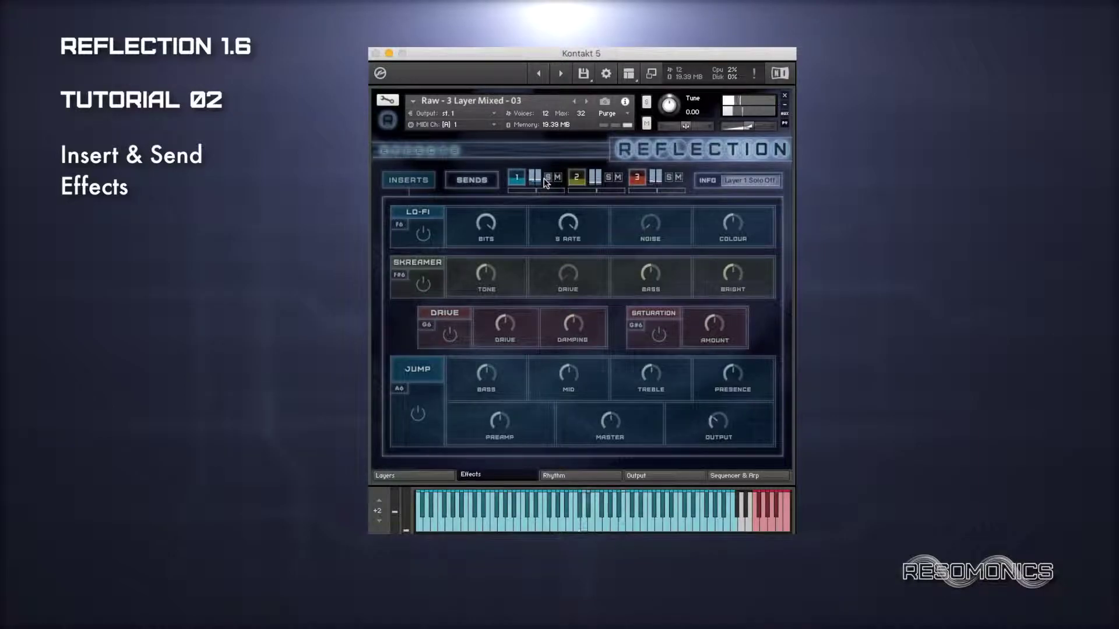
click(608, 177)
click(409, 475)
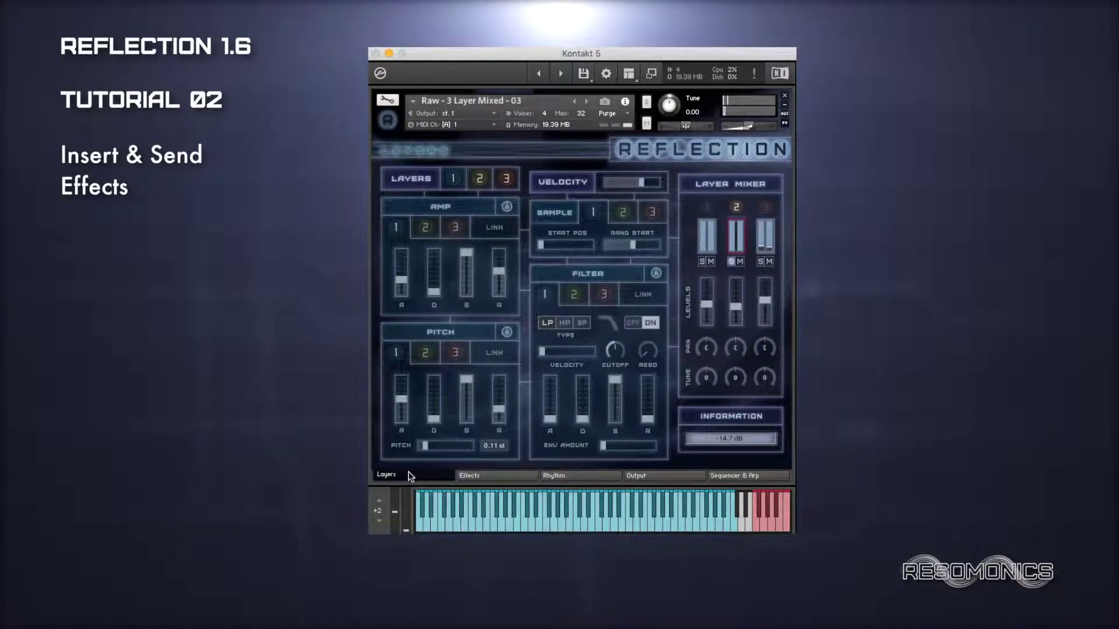
click(493, 477)
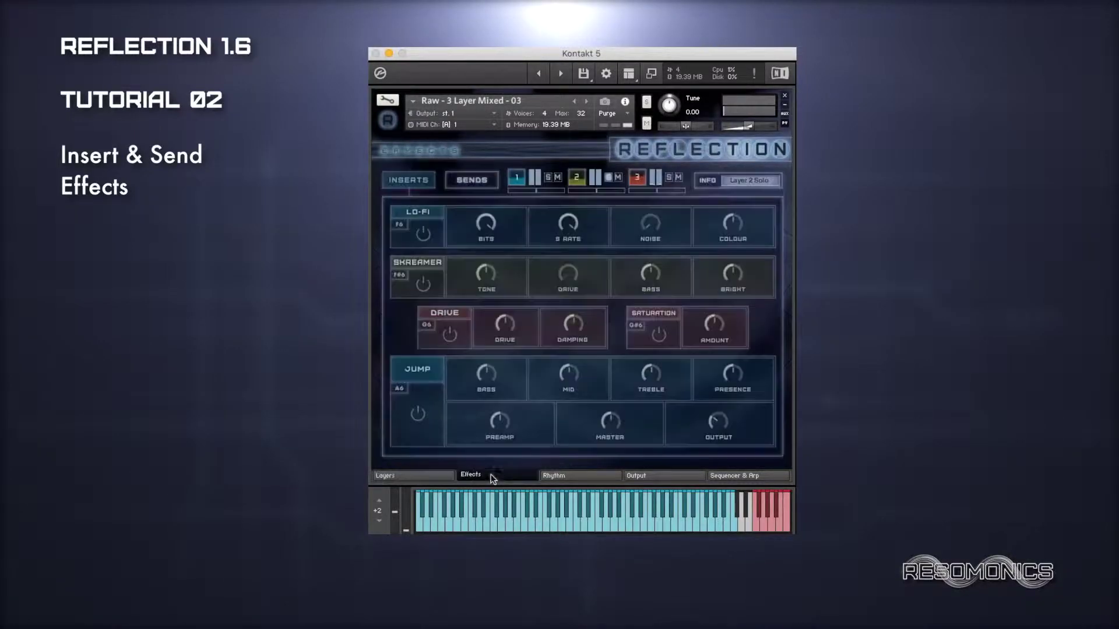
click(609, 178)
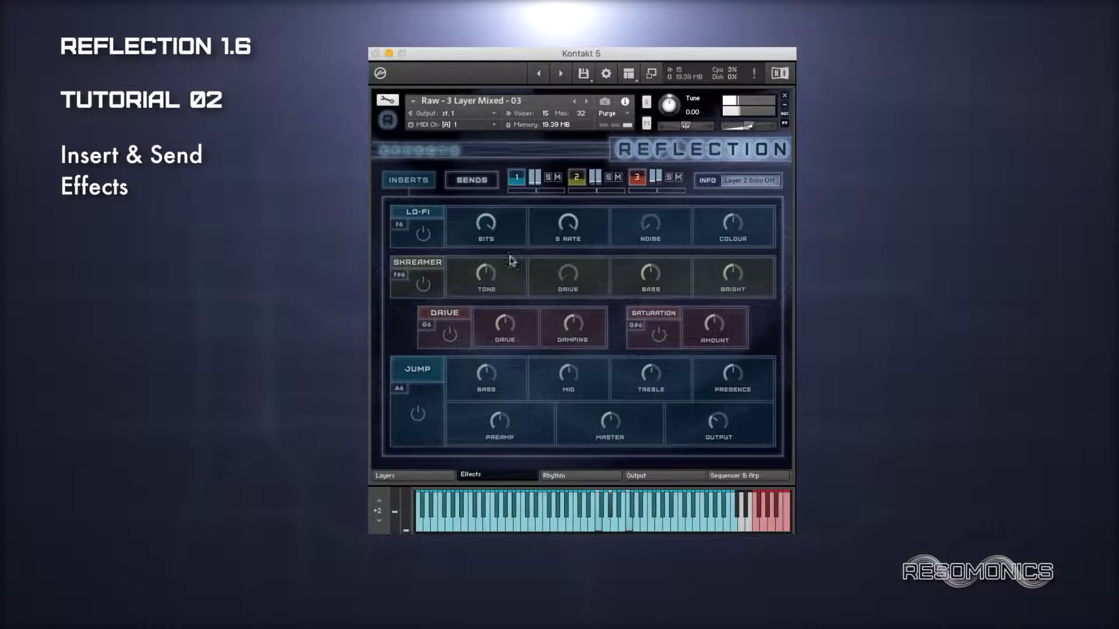
Turn on the Lo-Fi insert, set Bits to 4.7, adjust its sample rate and noise on soloed layer 1, and clear the solo.
click(424, 234)
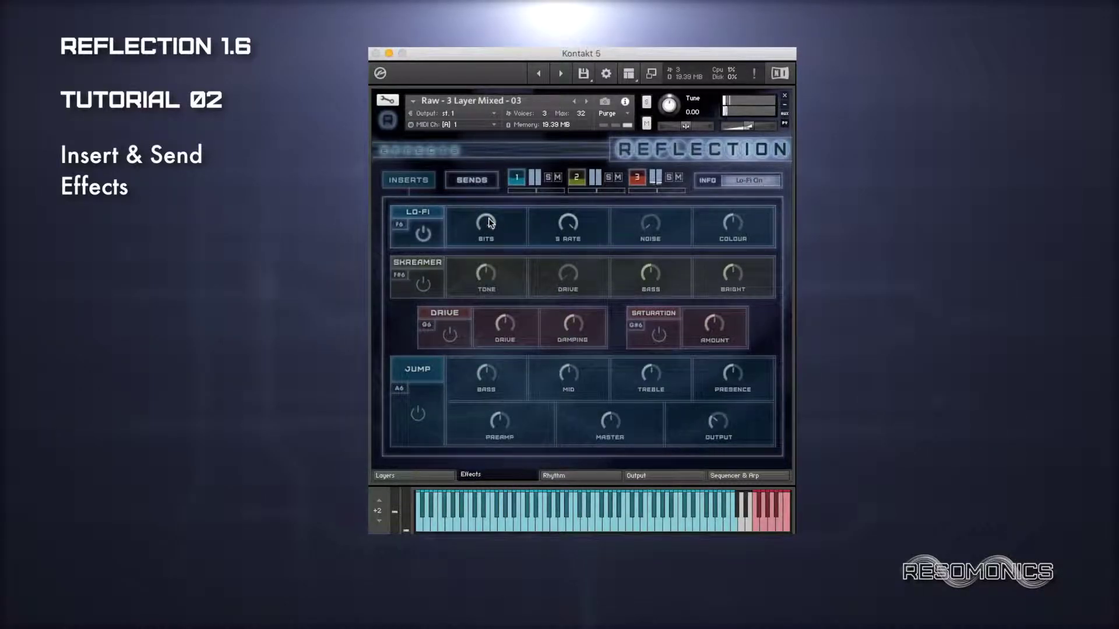
drag(570, 223, 598, 269)
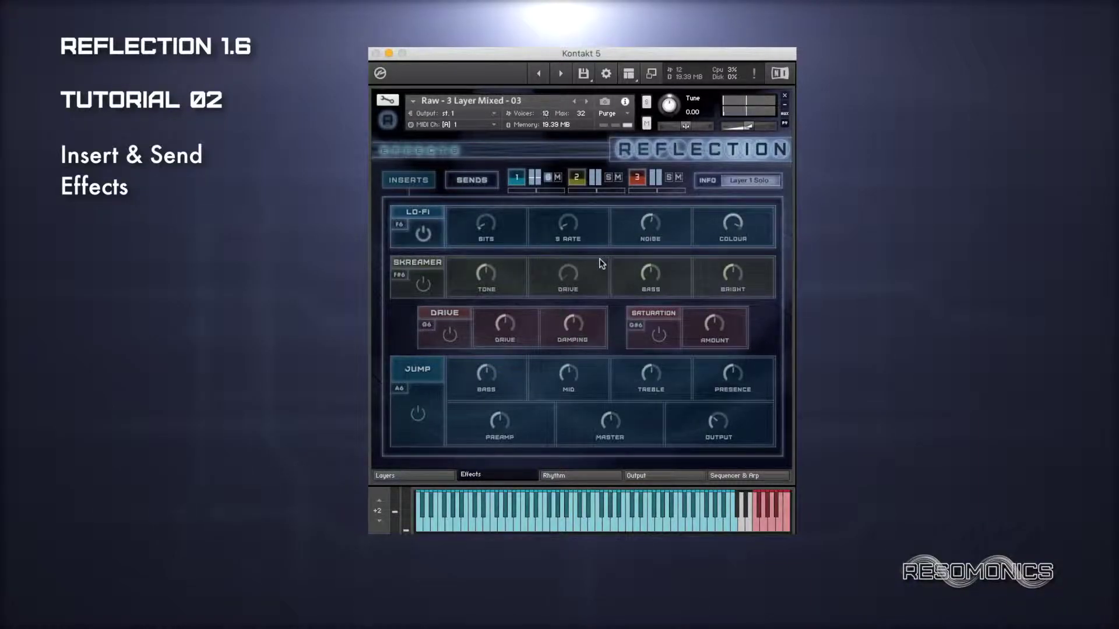
mouse_move(493, 239)
mouse_down()
mouse_move(488, 204)
mouse_move(487, 226)
mouse_up()
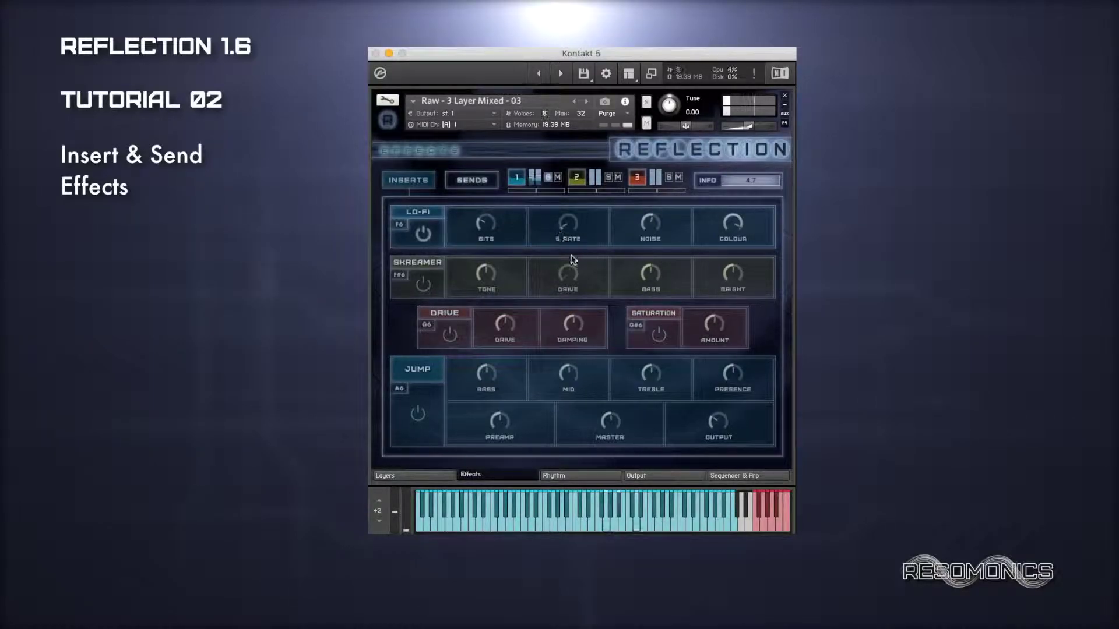
drag(574, 245, 571, 212)
drag(650, 224, 685, 237)
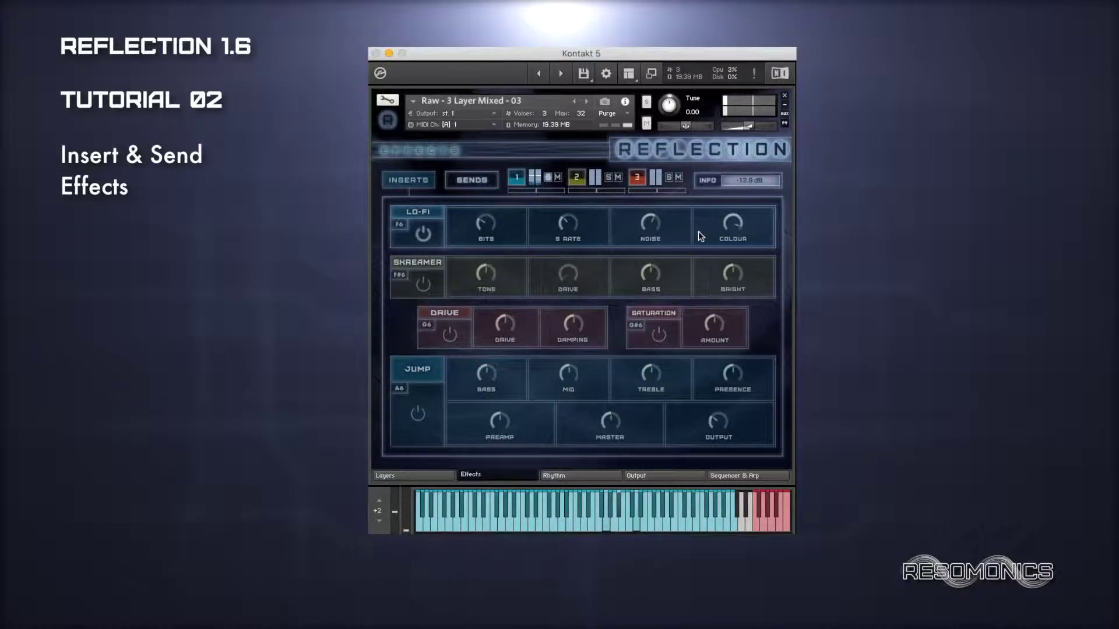
click(547, 178)
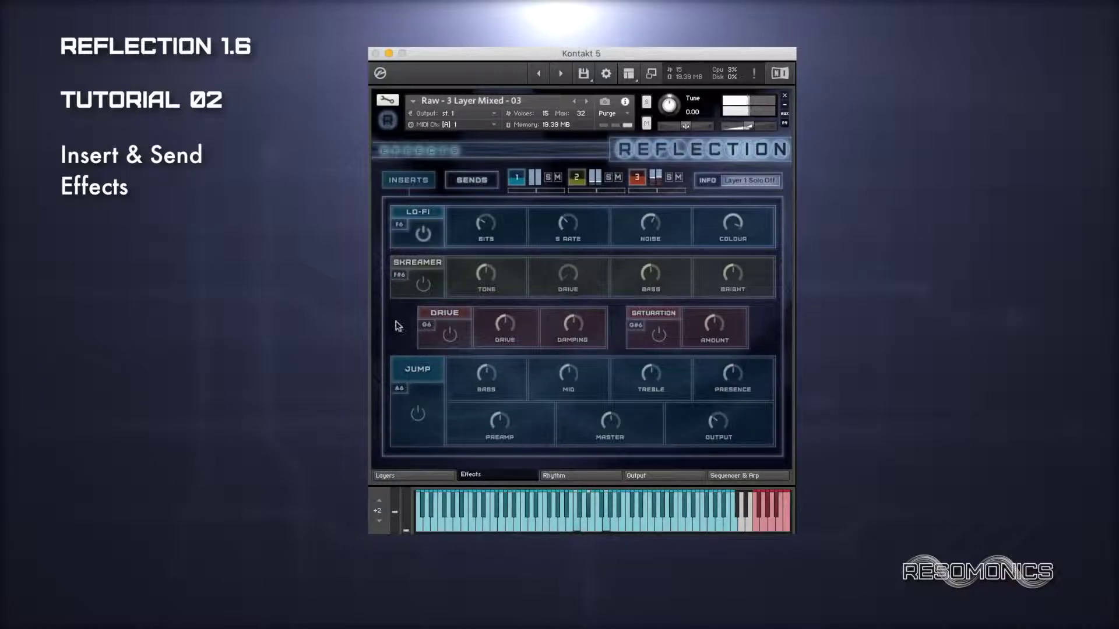
Mute layer 1 and replace Lo-Fi with the Skreamer insert, adjusting Bright and setting Bass to 50%.
click(558, 177)
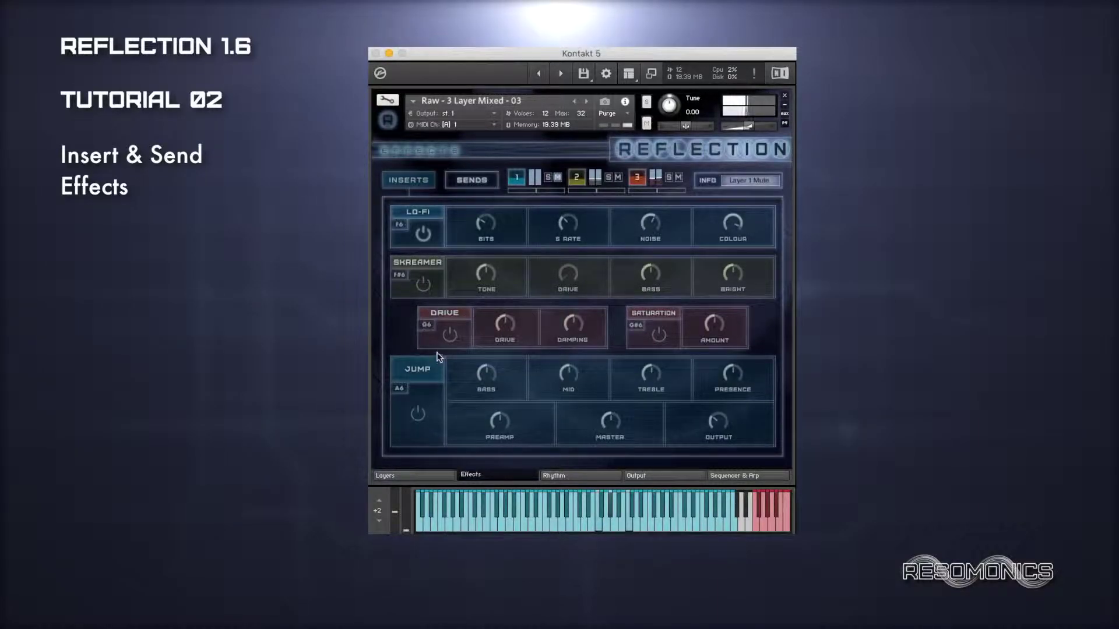
click(422, 234)
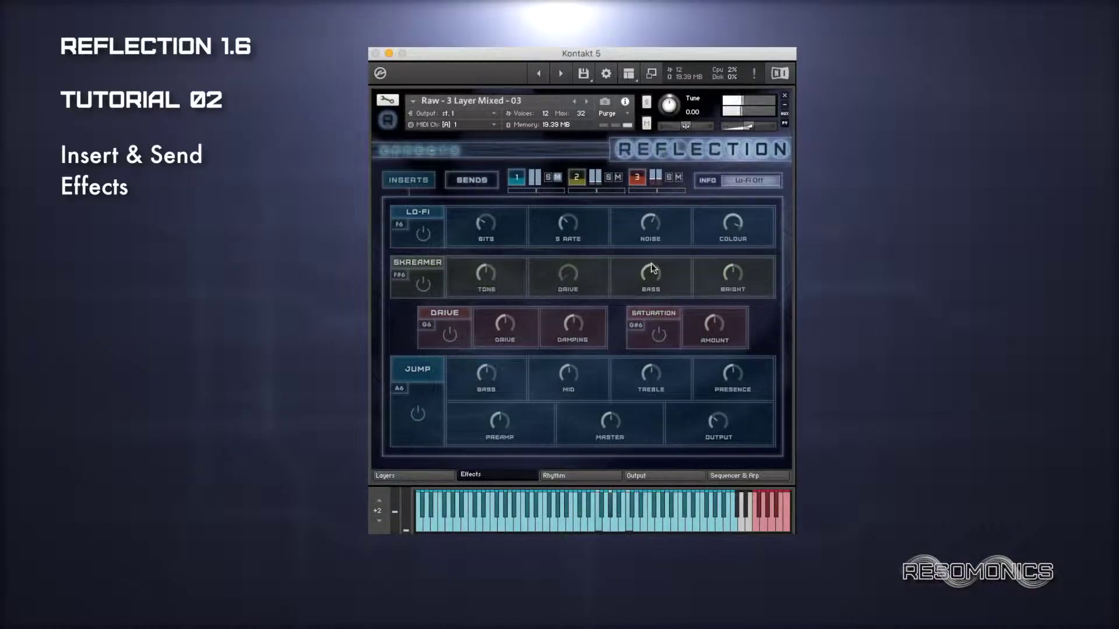
click(424, 284)
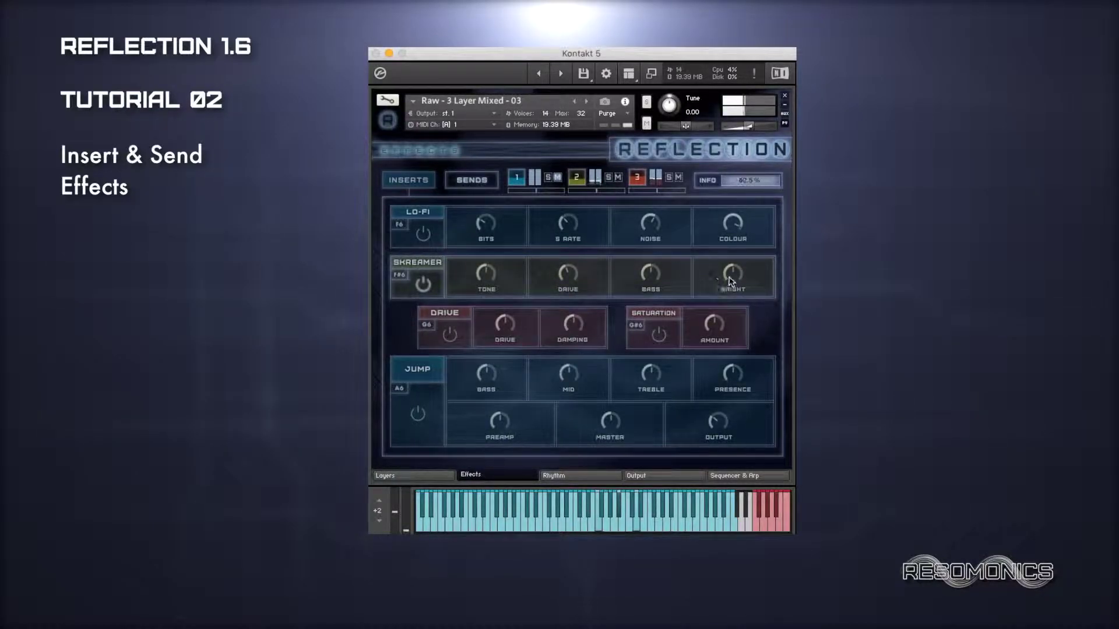
mouse_move(731, 269)
mouse_down()
mouse_move(732, 248)
mouse_move(730, 268)
mouse_up()
mouse_move(649, 278)
mouse_down()
mouse_move(654, 249)
mouse_move(649, 278)
mouse_up()
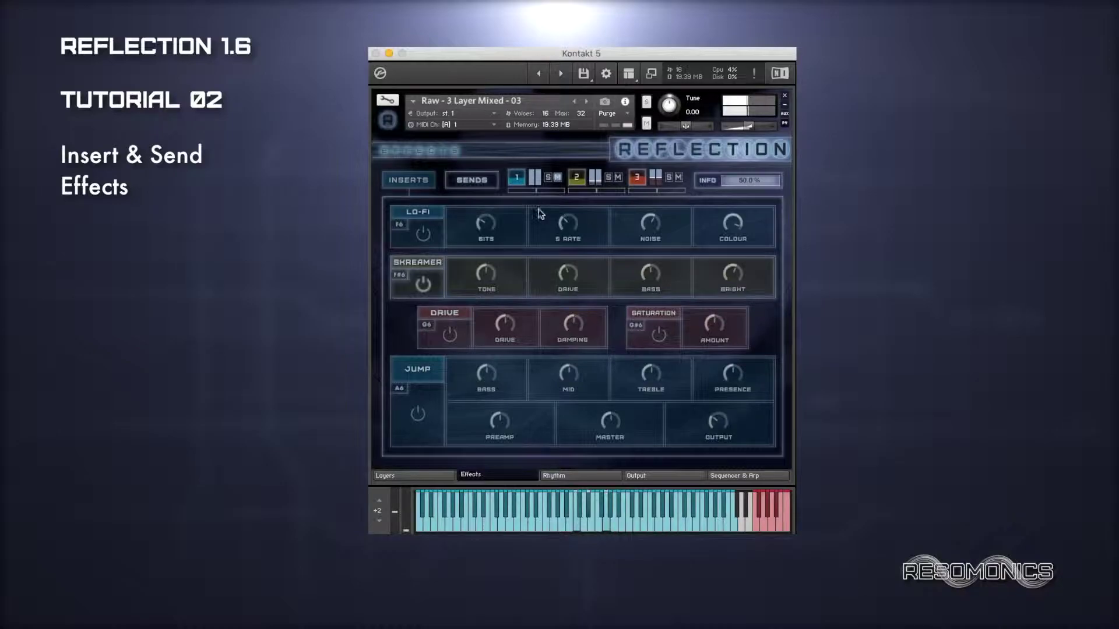
Solo layer 1 and compare its sound with Skreamer on and off, leaving Skreamer off.
click(548, 178)
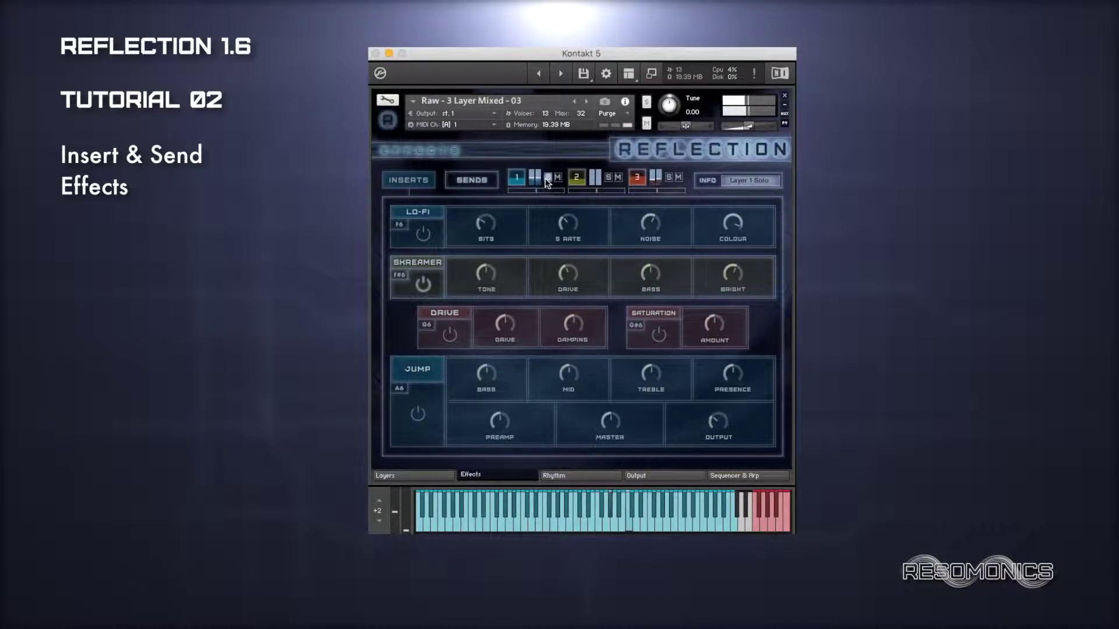
click(423, 284)
click(423, 284)
click(423, 285)
Turn on the Drive insert, raise its Drive to 91.7, and turn Damping down to minimum while soloing layer 2.
click(447, 336)
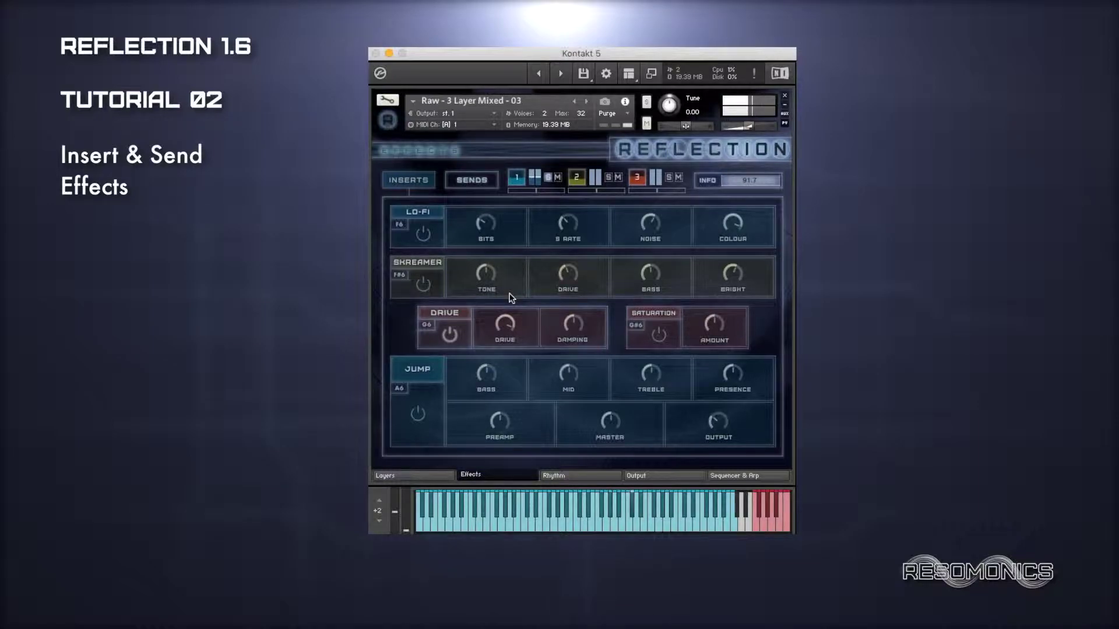
click(608, 178)
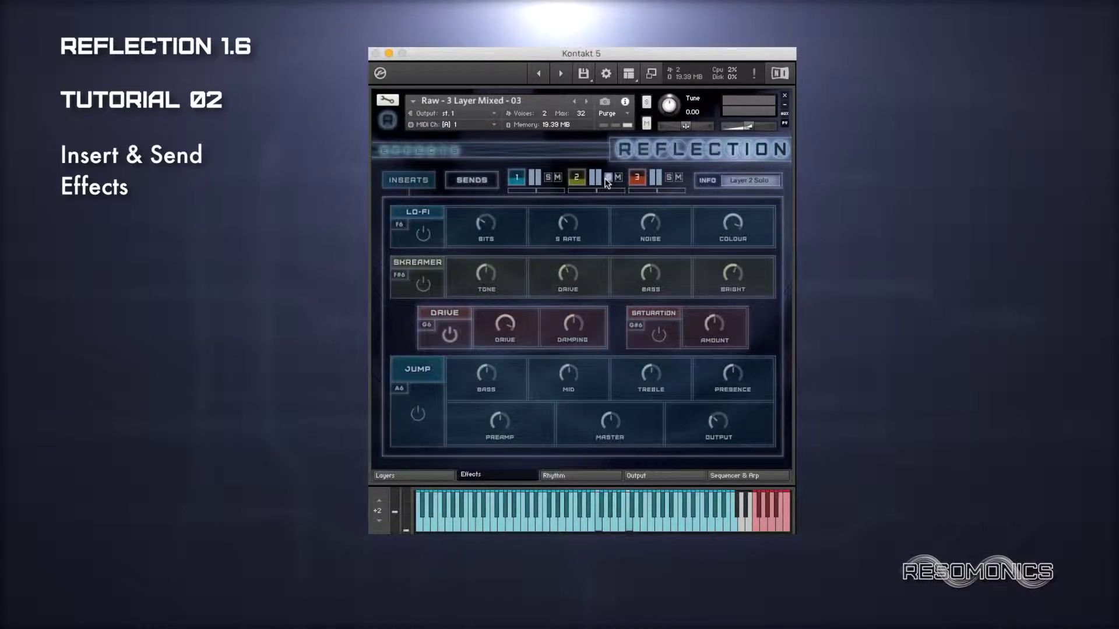
drag(572, 336, 572, 361)
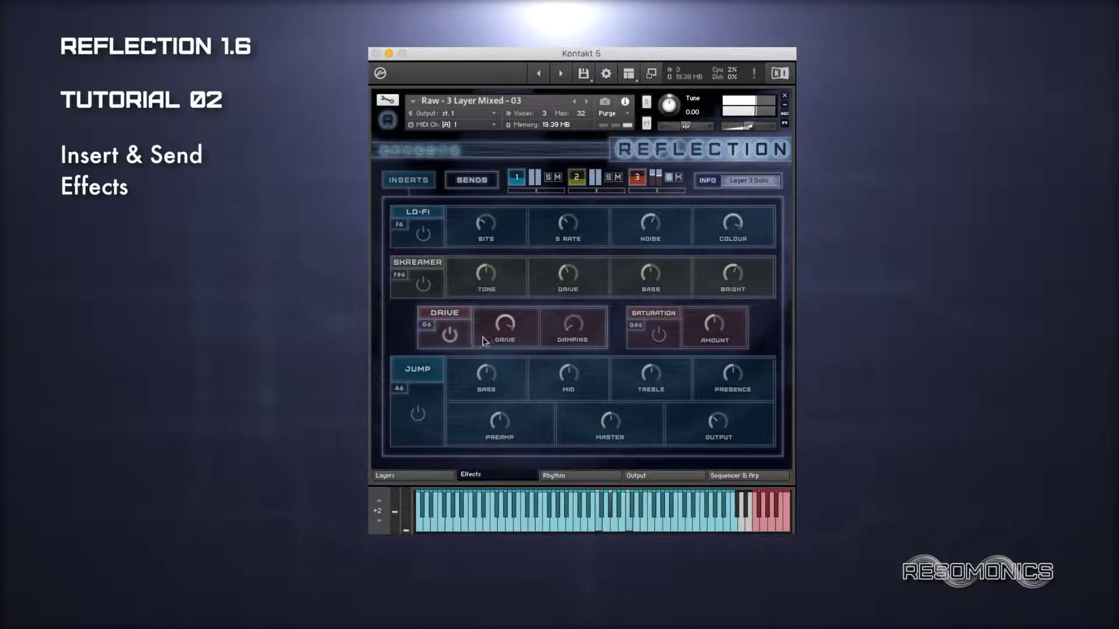
Add Skreamer alongside Drive on soloed layer 3 and set the layer's level to -16.8 dB.
click(417, 283)
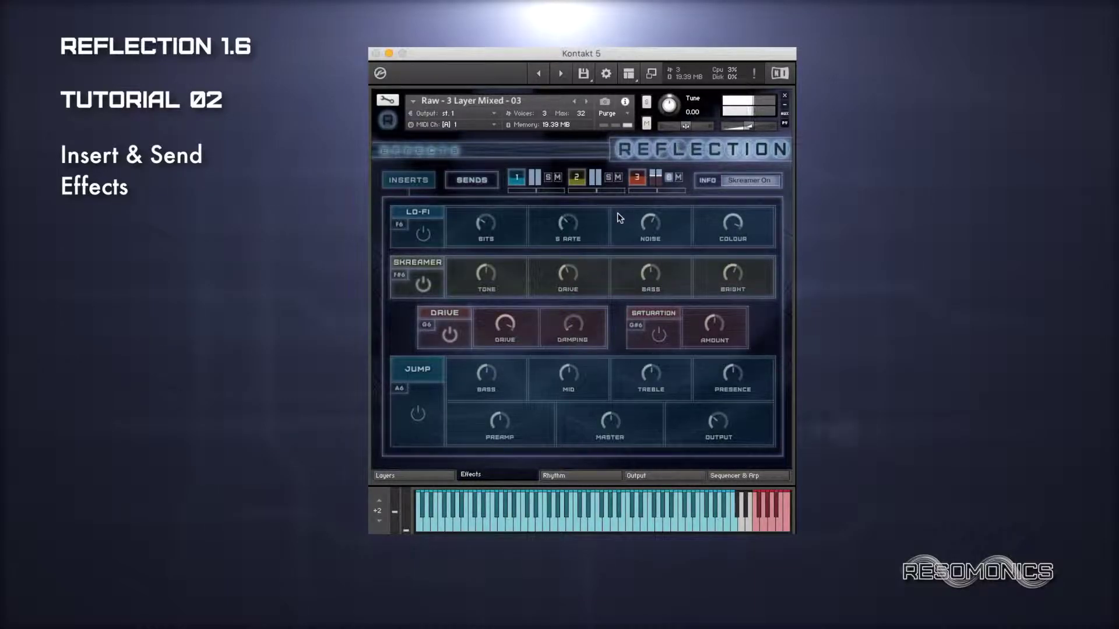
mouse_move(633, 188)
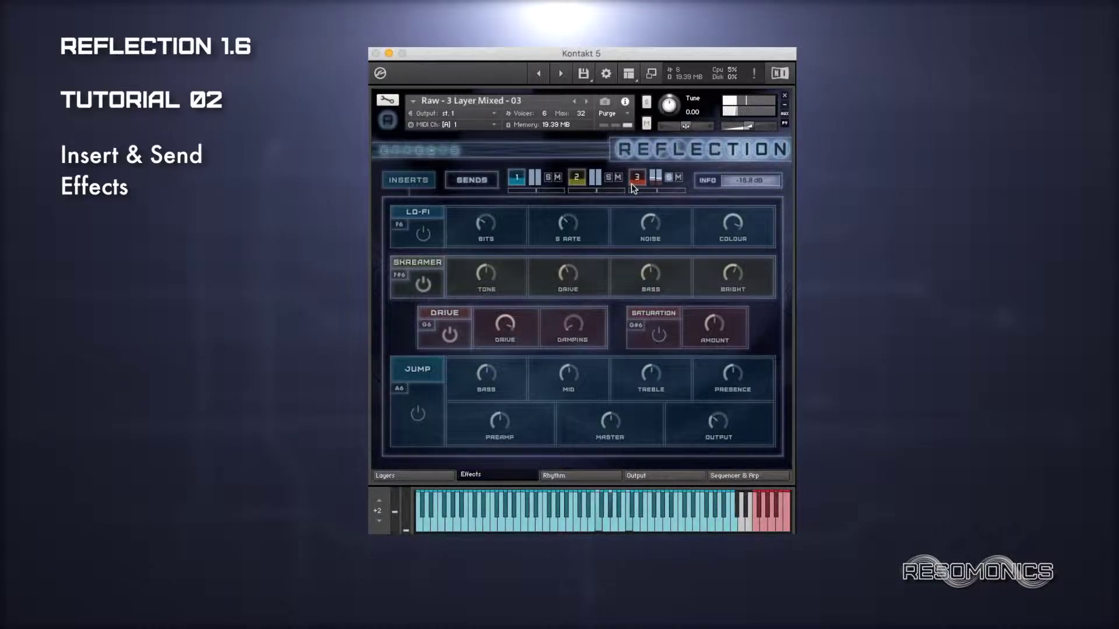
scroll(631, 181, down, 1)
Solo layer 2, switch off Skreamer and Drive, and turn on Saturation with its Amount raised to 61.7%.
click(608, 178)
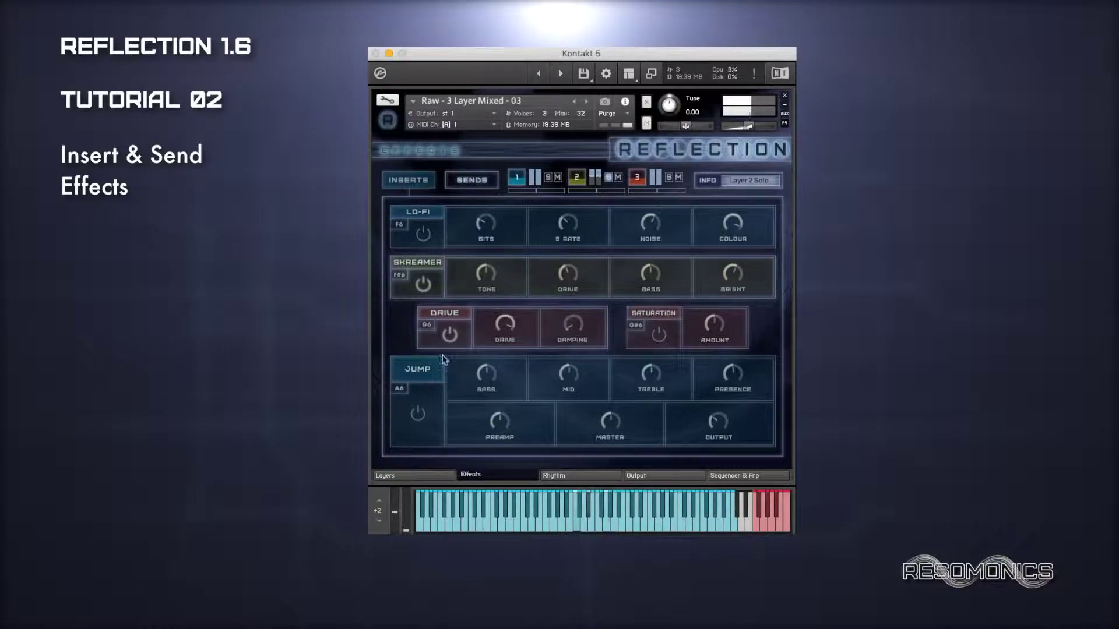
click(423, 284)
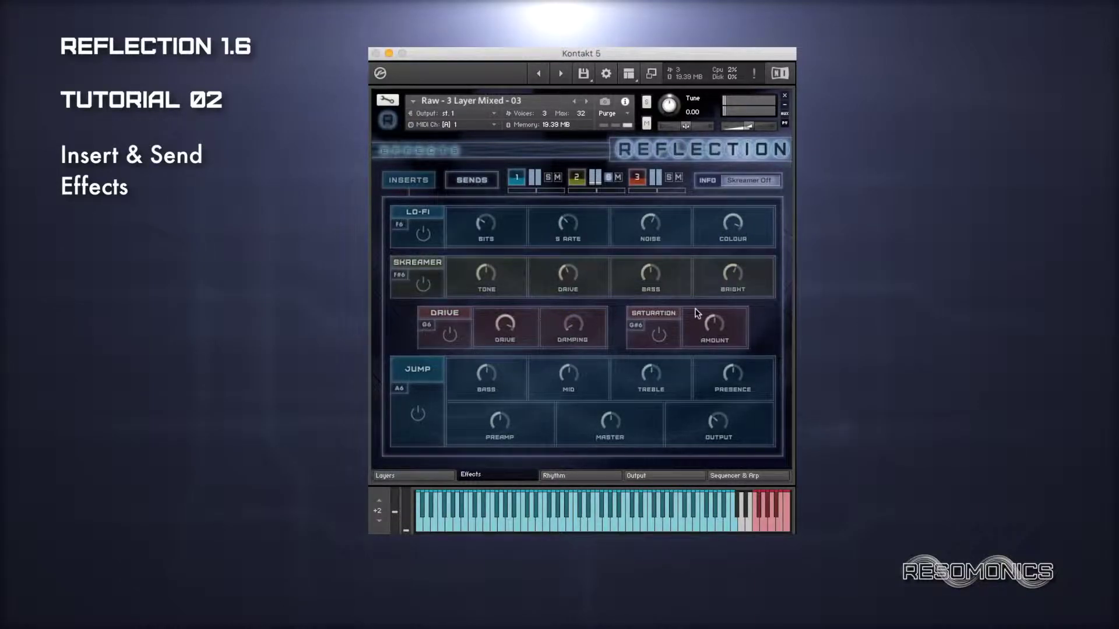
click(658, 335)
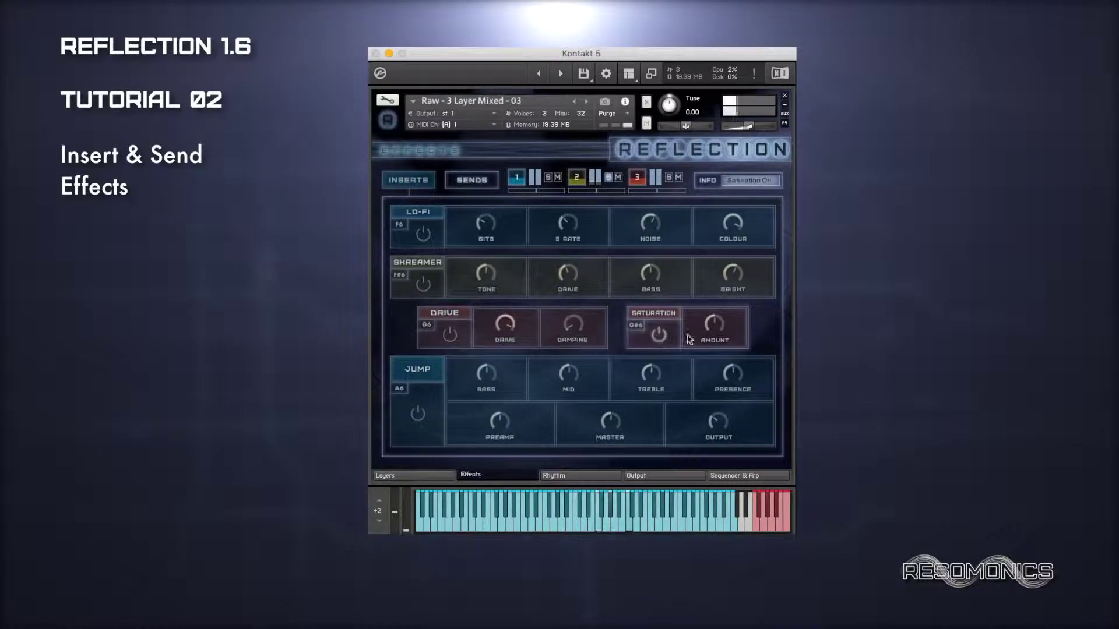
drag(711, 336, 716, 315)
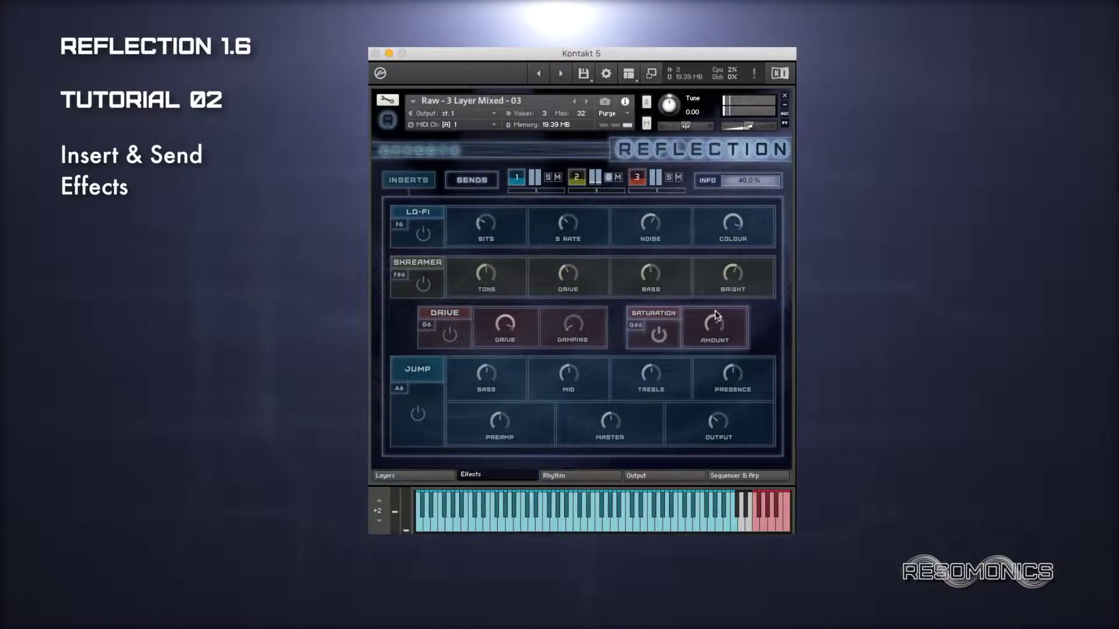
scroll(717, 318, up, 10)
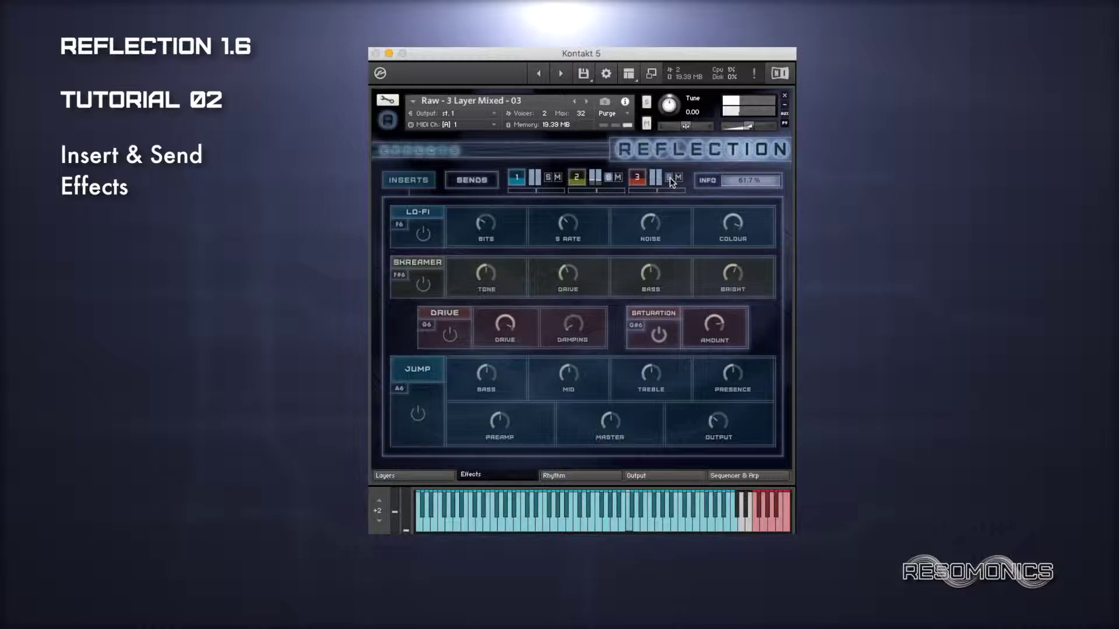
Audition Saturation on layer 1 and layer 3 by soloing each, adjusting its Amount to 56.7%.
click(549, 179)
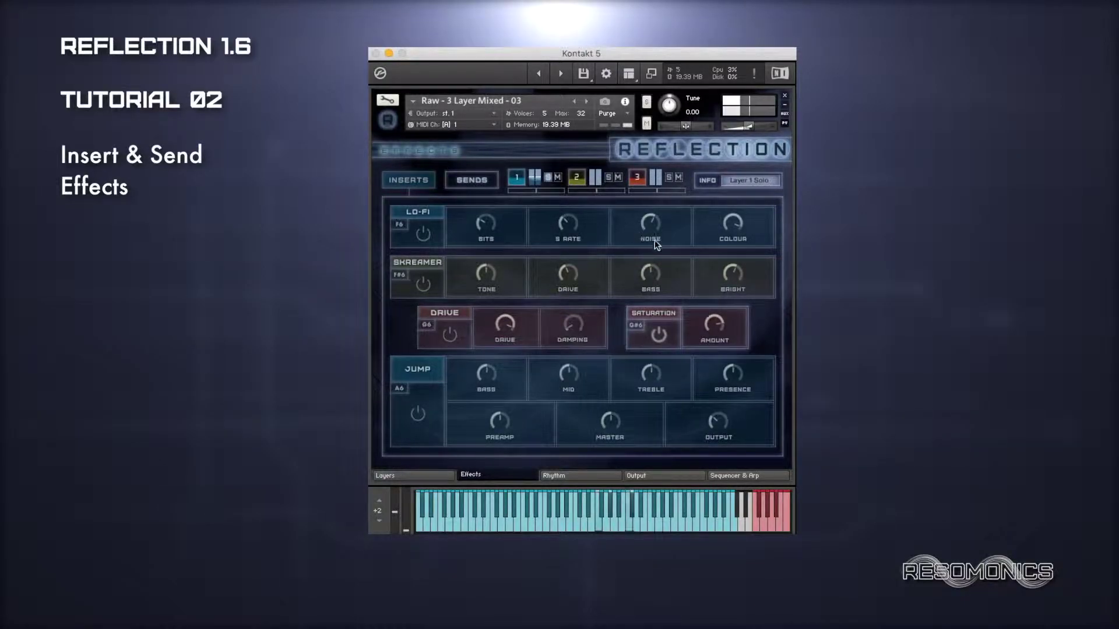
mouse_move(714, 324)
mouse_down()
mouse_move(718, 359)
mouse_move(721, 322)
mouse_up()
click(669, 177)
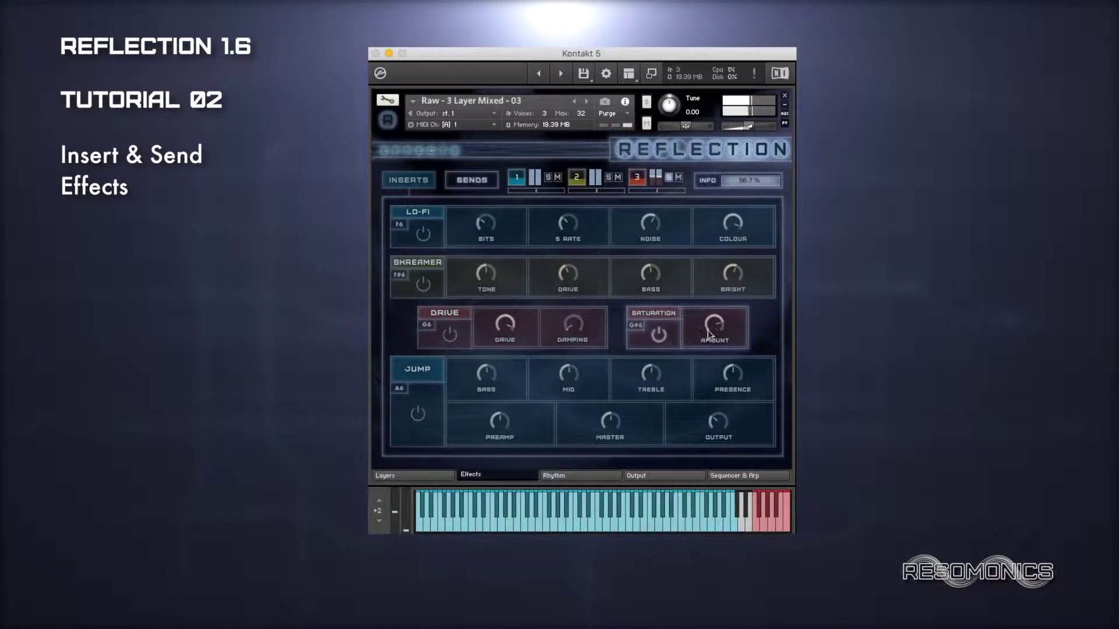
Lower the Saturation Amount and switch the Saturation insert off.
drag(711, 330, 712, 357)
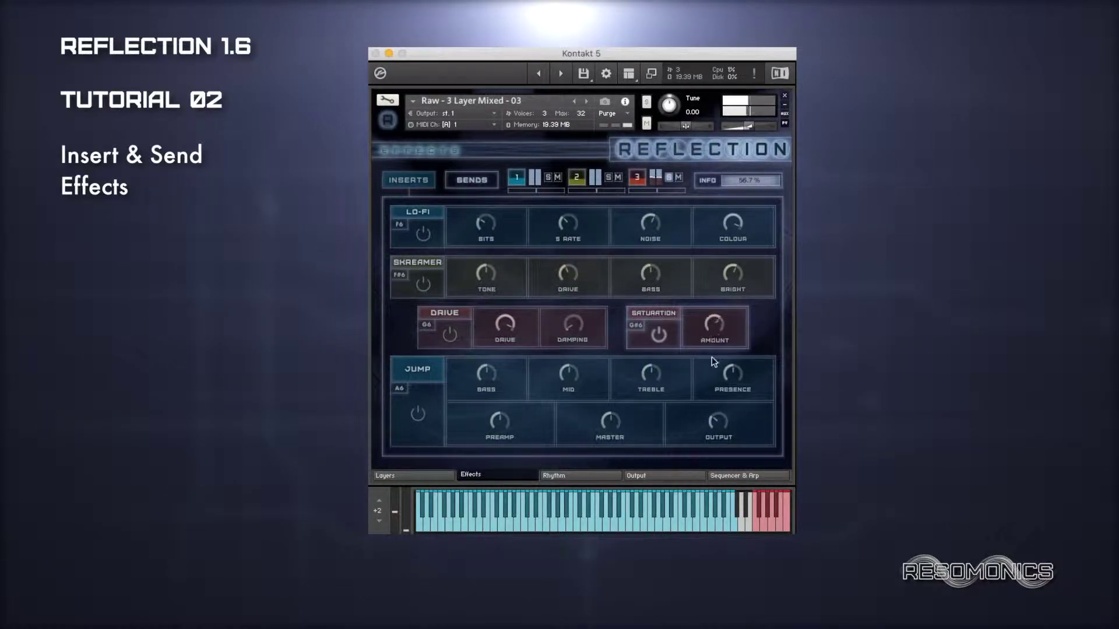
click(659, 336)
Solo layer 2 and turn on the Jump insert with its Output set to -12.0 dB.
drag(716, 432, 716, 442)
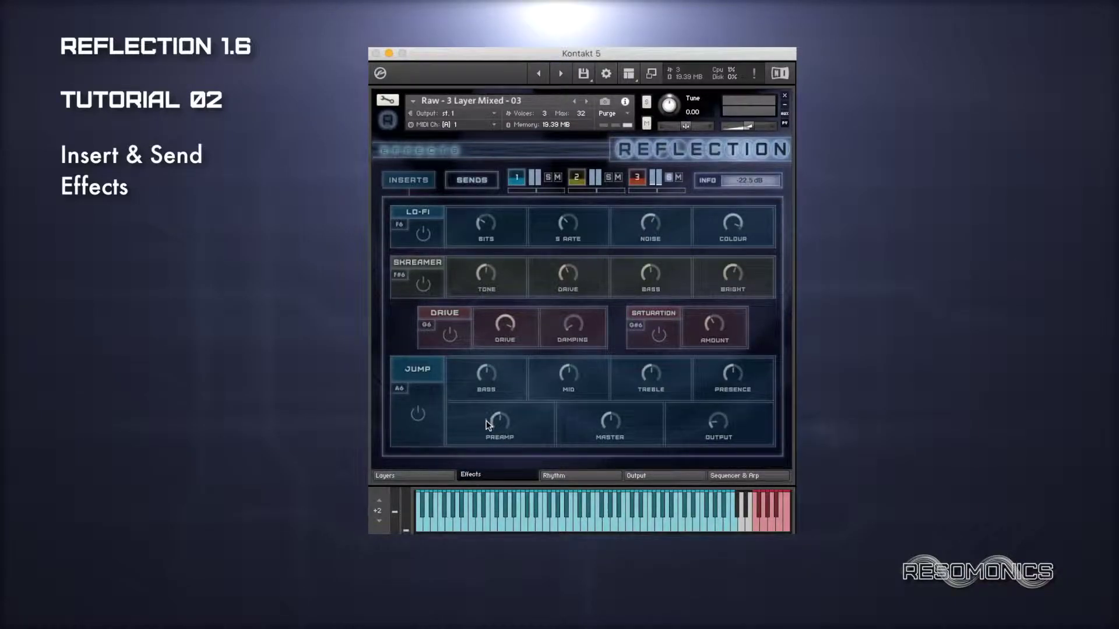
click(607, 179)
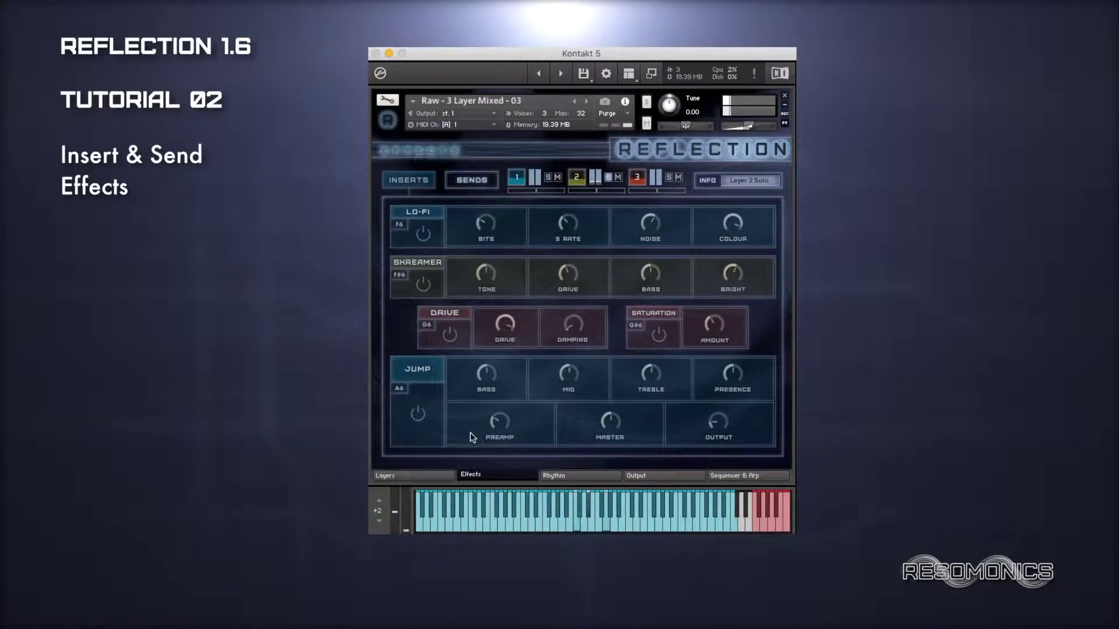
click(418, 414)
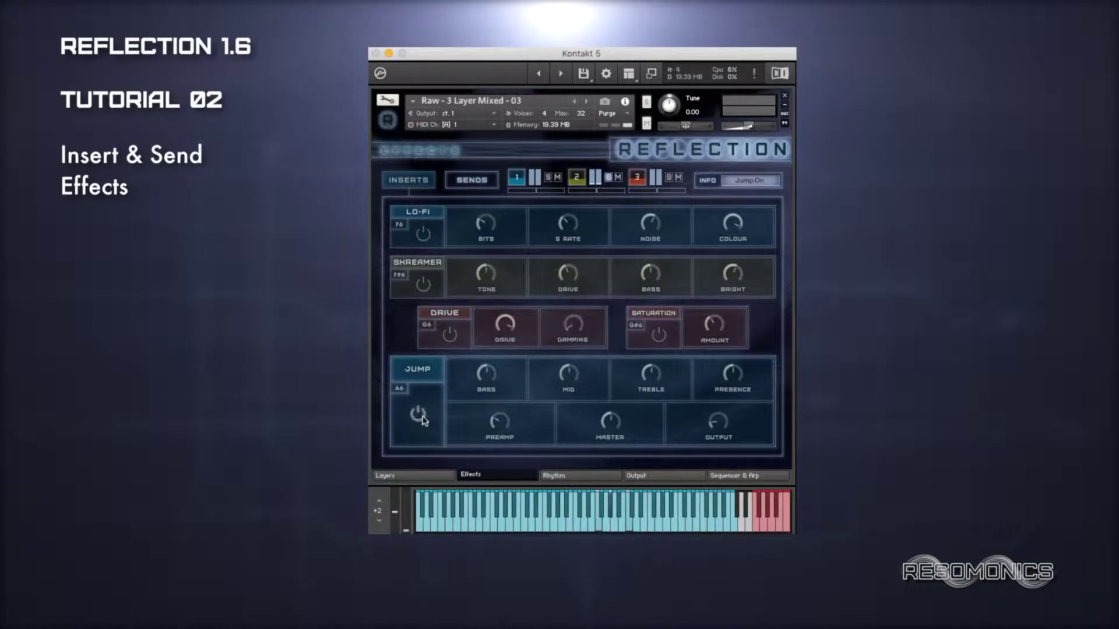
drag(723, 426, 723, 422)
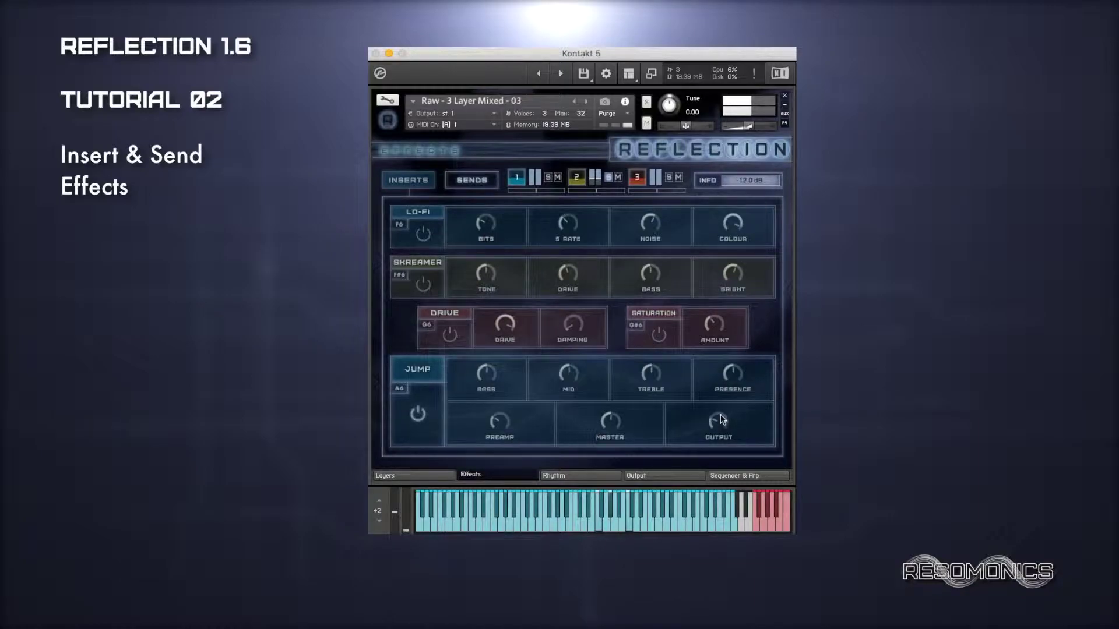
Shape the Jump tone with Bass at 70.8%, an adjusted Preamp, raised Presence and Treble at 0.0%.
click(492, 372)
drag(494, 368, 496, 376)
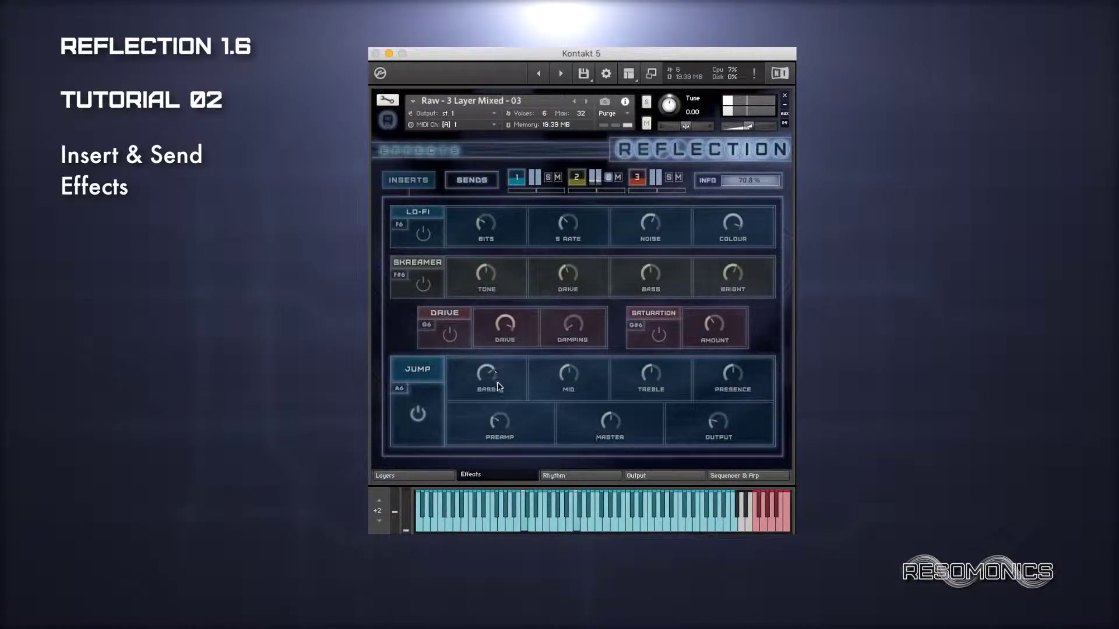
click(498, 422)
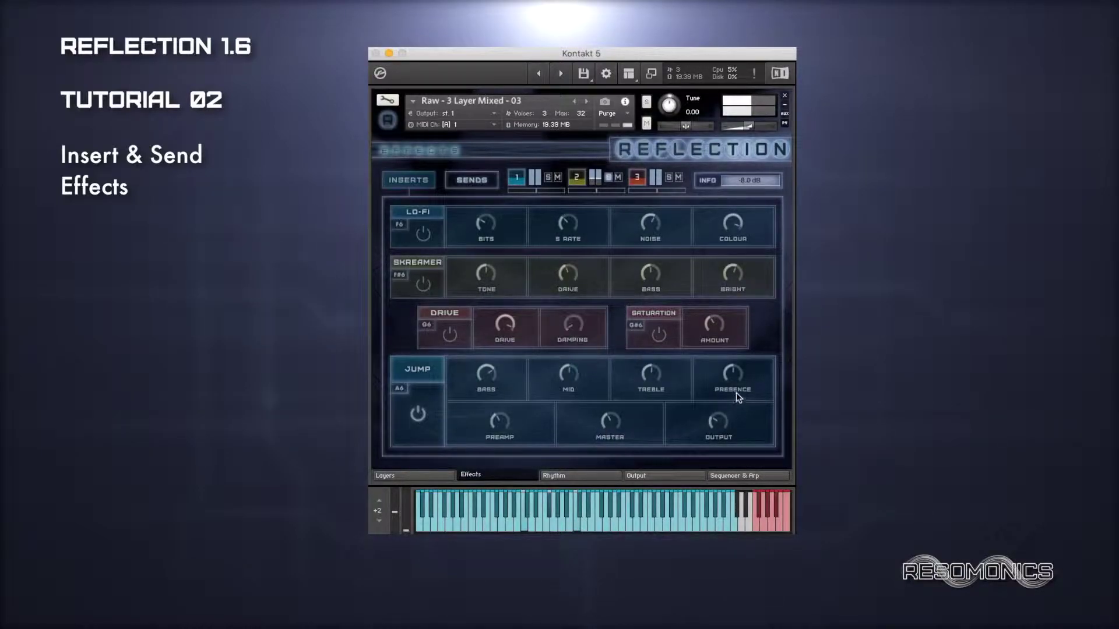
drag(737, 379, 736, 353)
drag(647, 407, 652, 422)
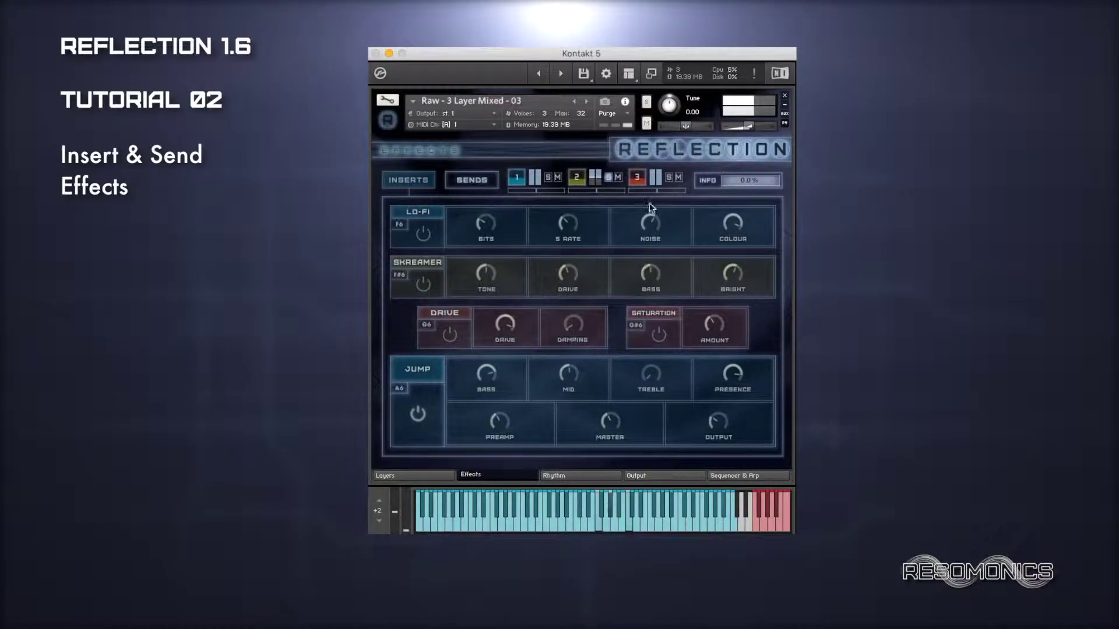
Audition Jump on layer 3 by soloing it and adjusting the layer's level to -14.2 dB.
click(669, 179)
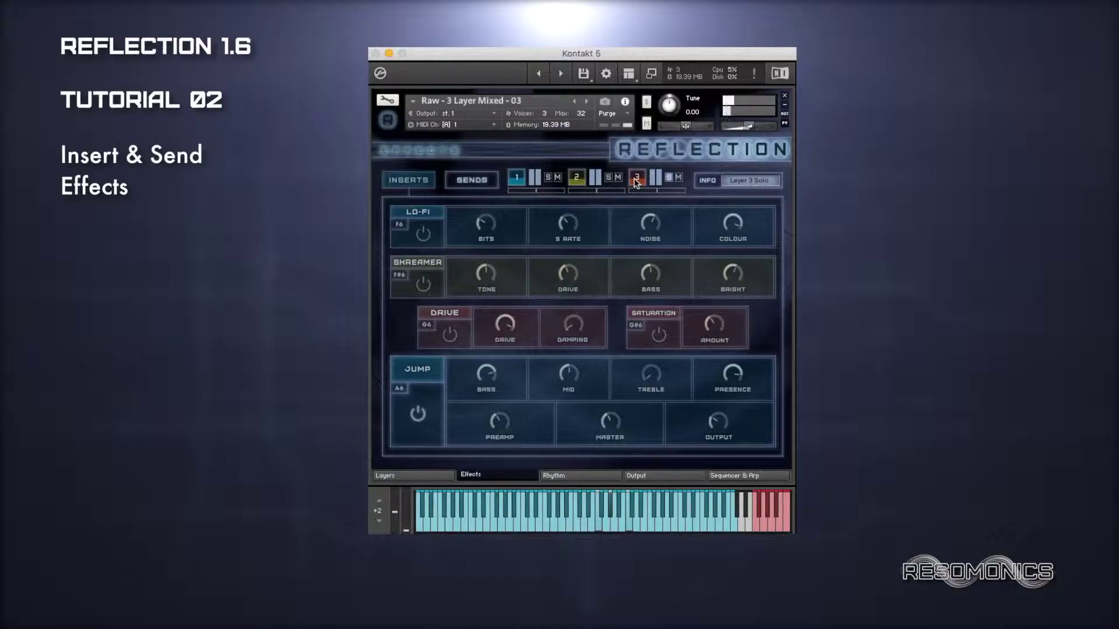
scroll(636, 182, down, 3)
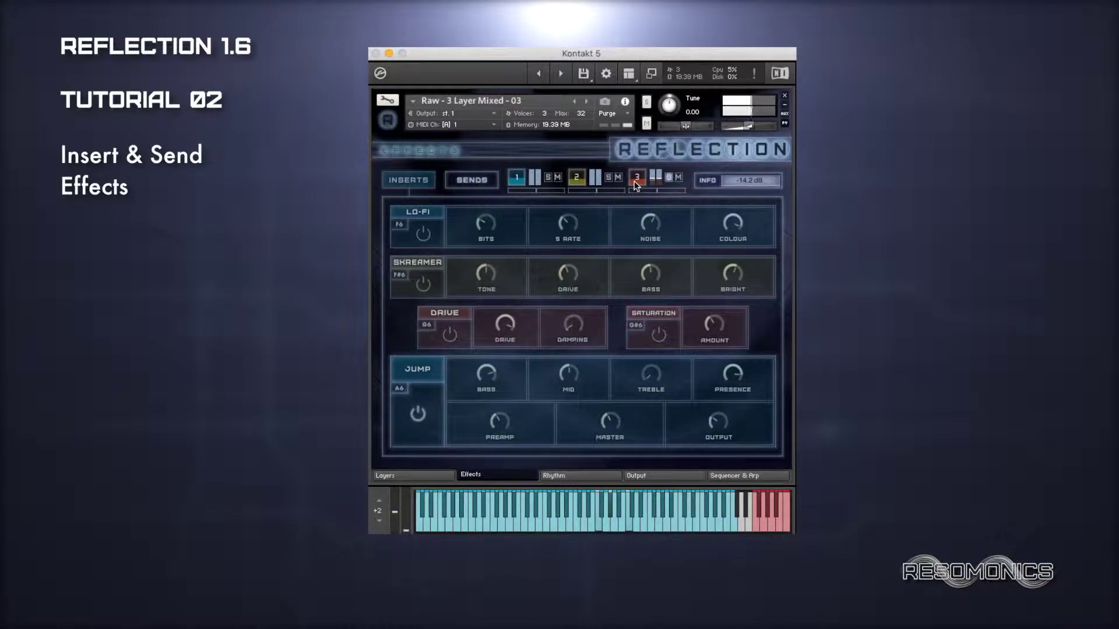
scroll(666, 179, down, 1)
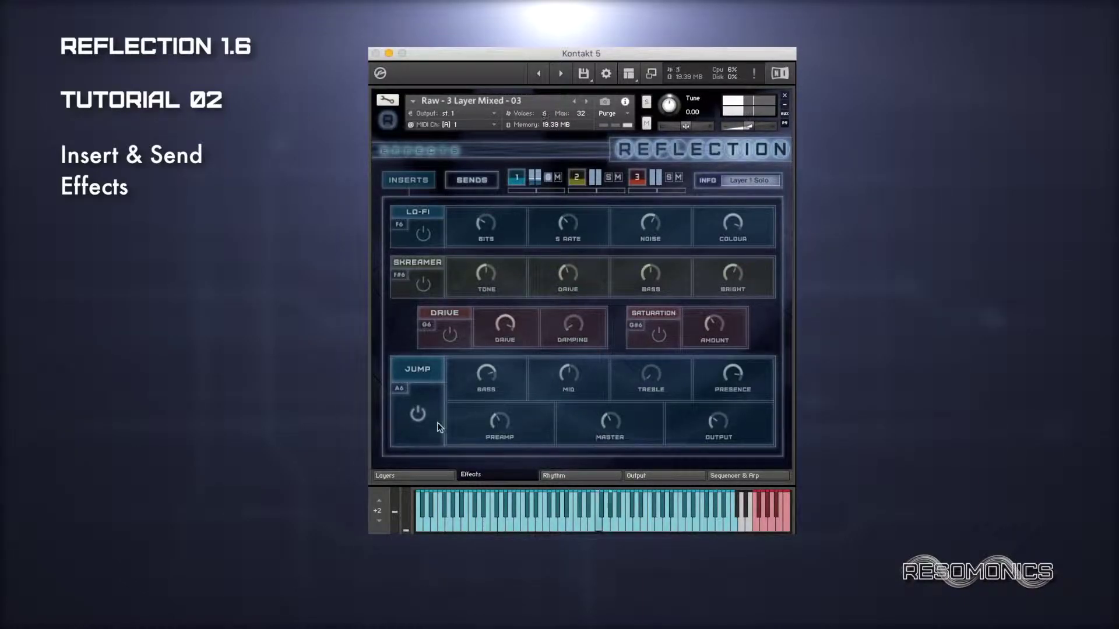
Compare Jump on and off with layer 1 and layer 2 soloed, finishing with Jump switched off.
click(418, 415)
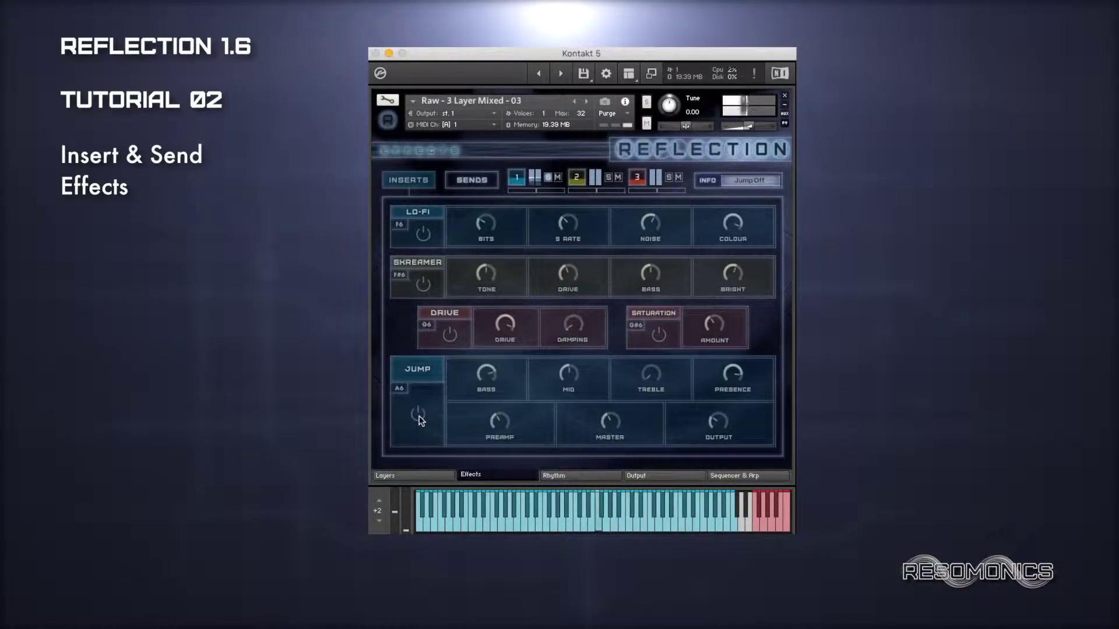
click(418, 415)
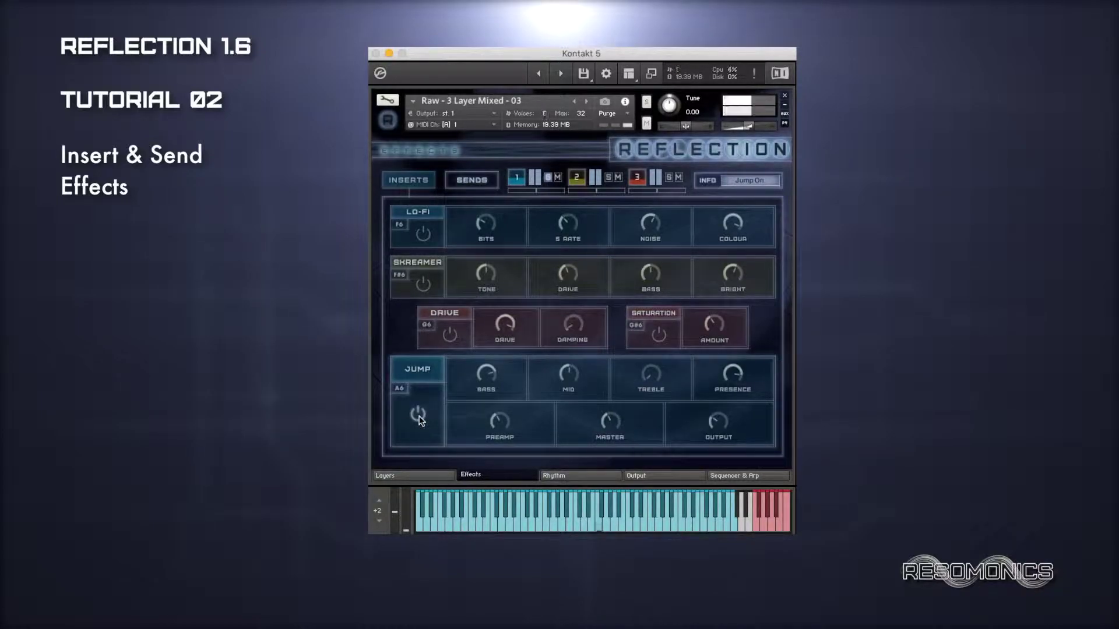
click(418, 415)
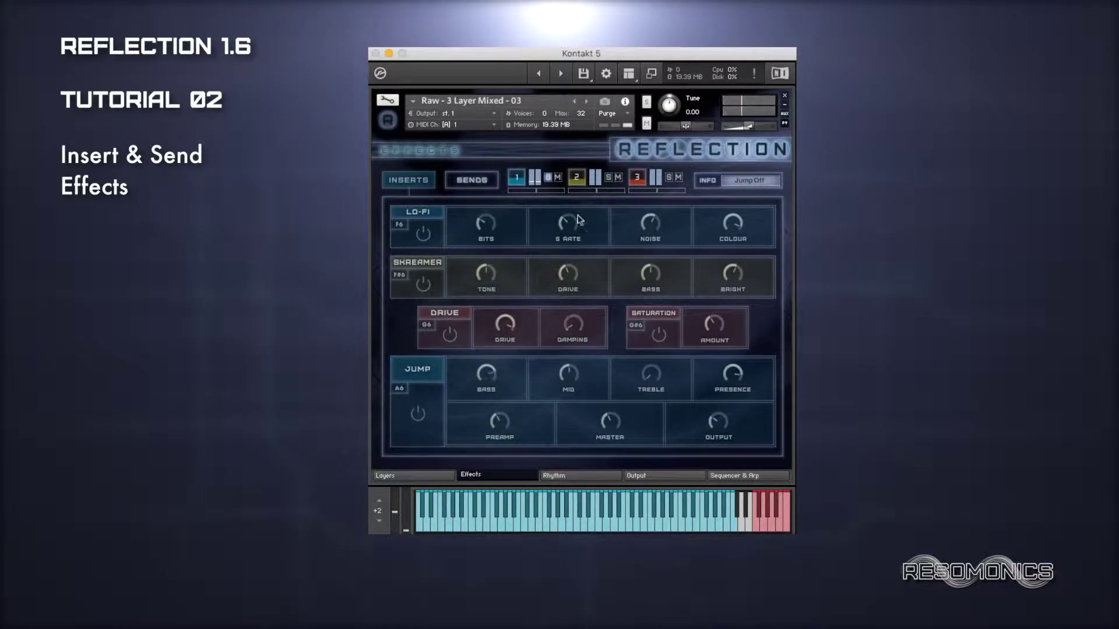
click(609, 177)
click(417, 415)
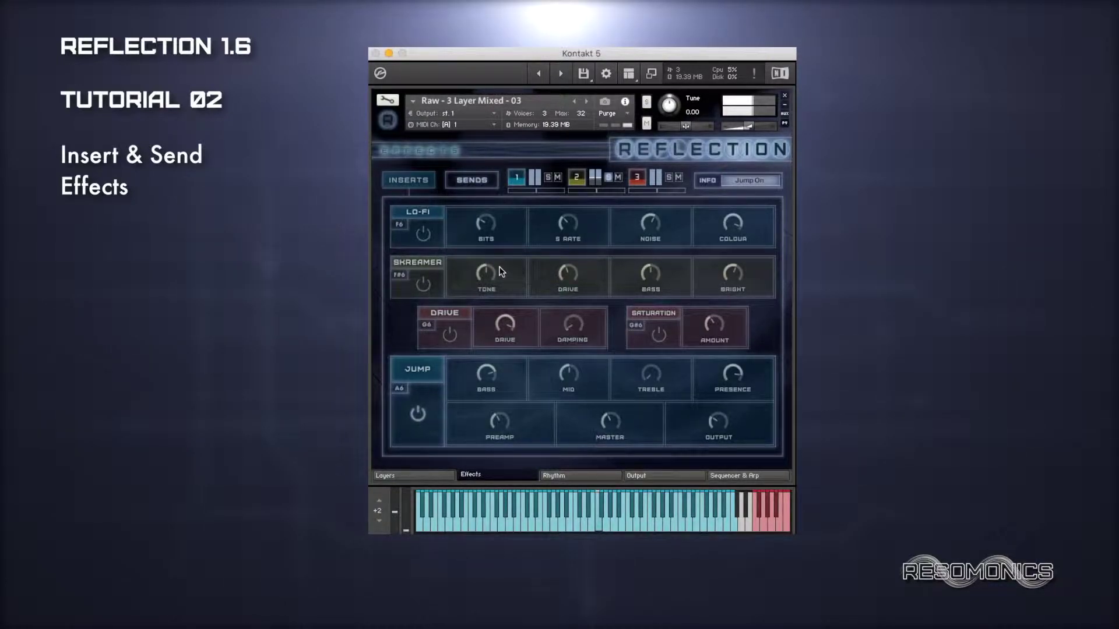
click(418, 414)
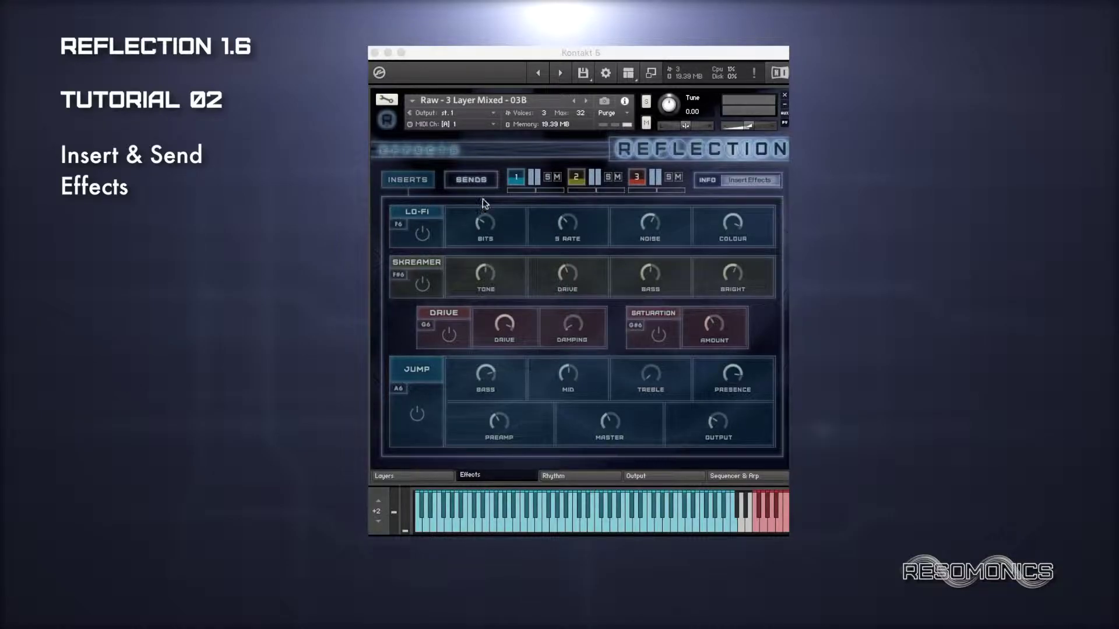
Show the send effects and briefly solo layer 2 to hear it without effects.
click(473, 181)
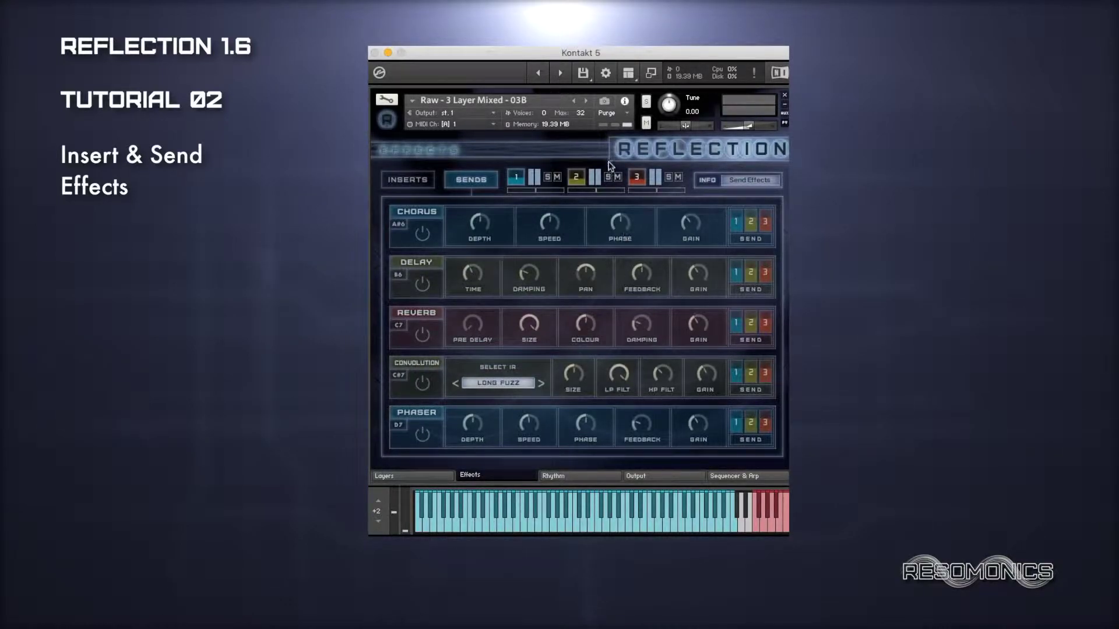
click(416, 182)
click(487, 179)
click(607, 178)
click(609, 178)
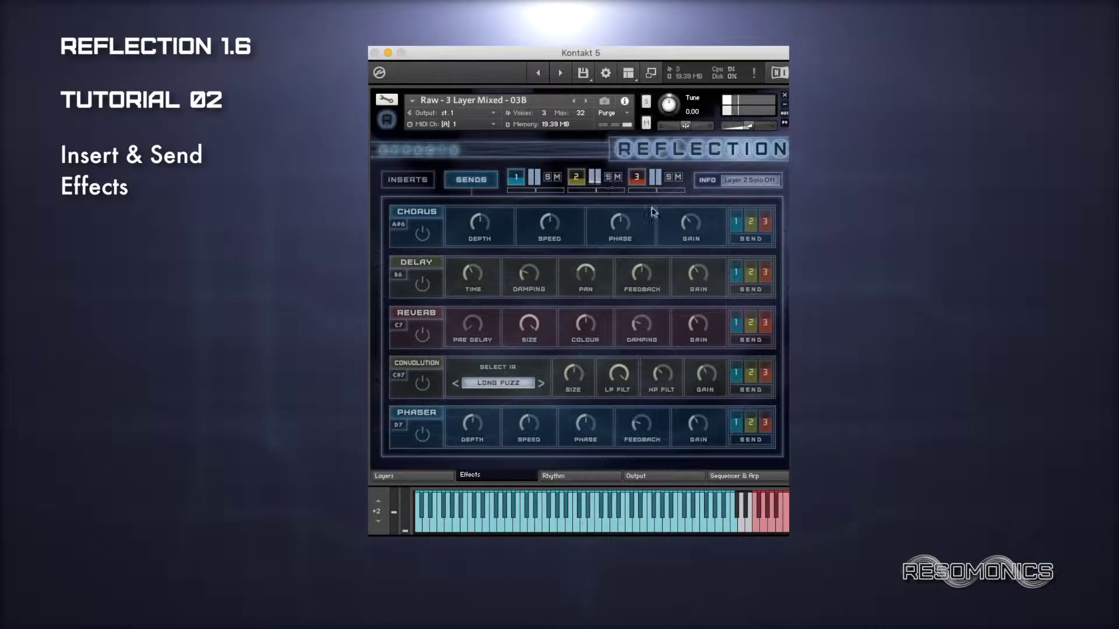
Solo layer 3, adjust its level, and turn on Chorus with adjusted Speed, Phase and Gain.
click(670, 177)
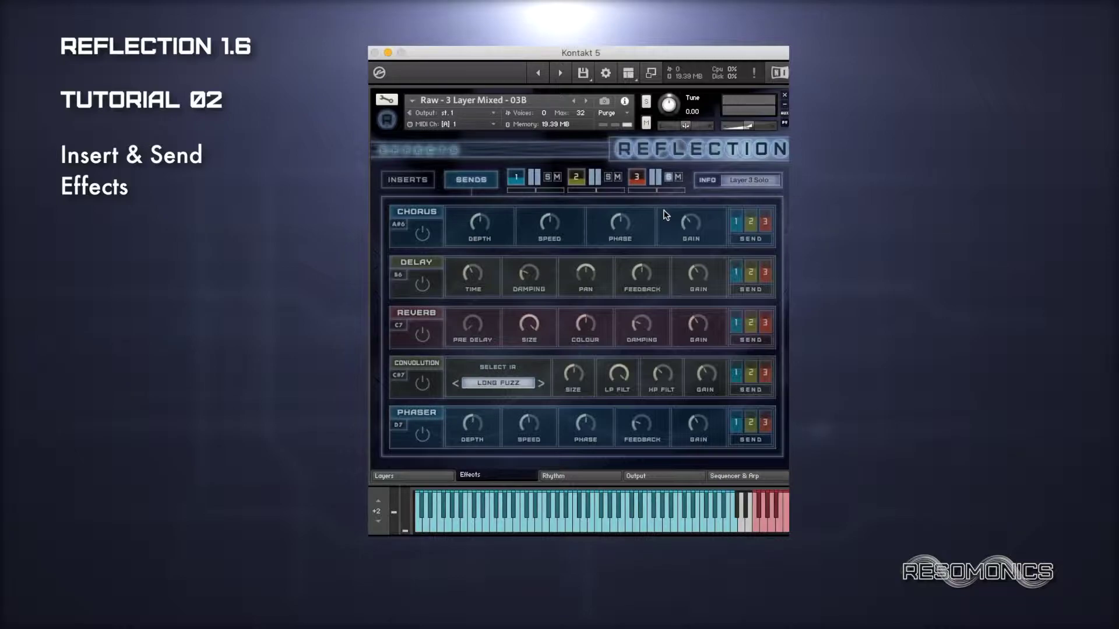
mouse_move(639, 180)
drag(638, 177, 638, 179)
click(419, 232)
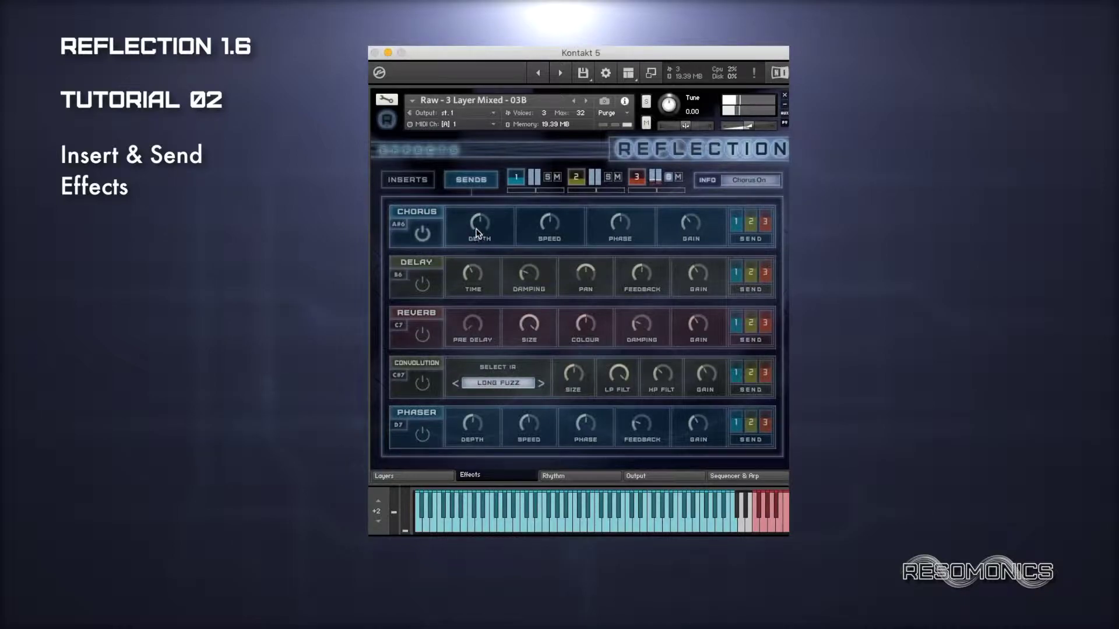
drag(554, 220, 620, 225)
drag(690, 218, 690, 223)
Compare layer 3 with Chorus off and on, setting Chorus Gain to 9.9 dB and Speed to 0.11 Hz.
click(422, 233)
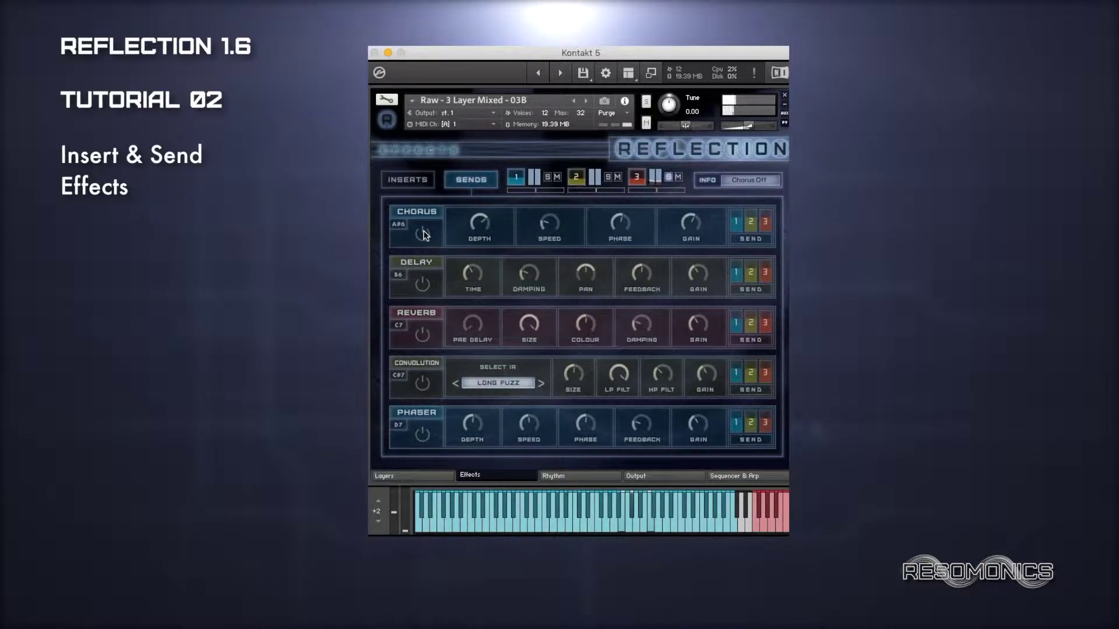
click(423, 234)
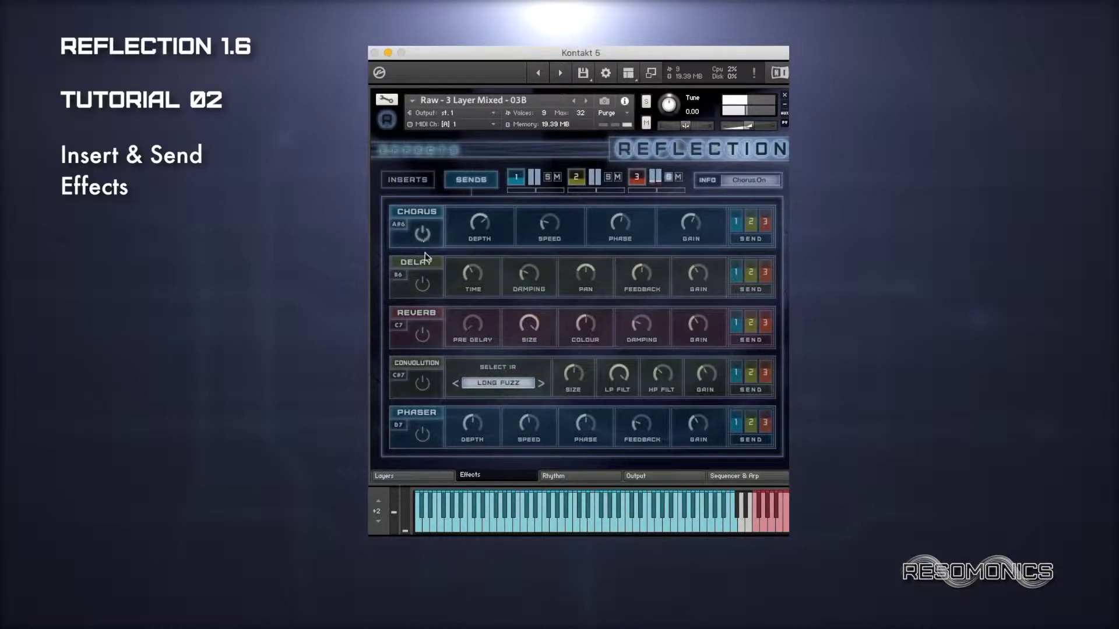
click(693, 225)
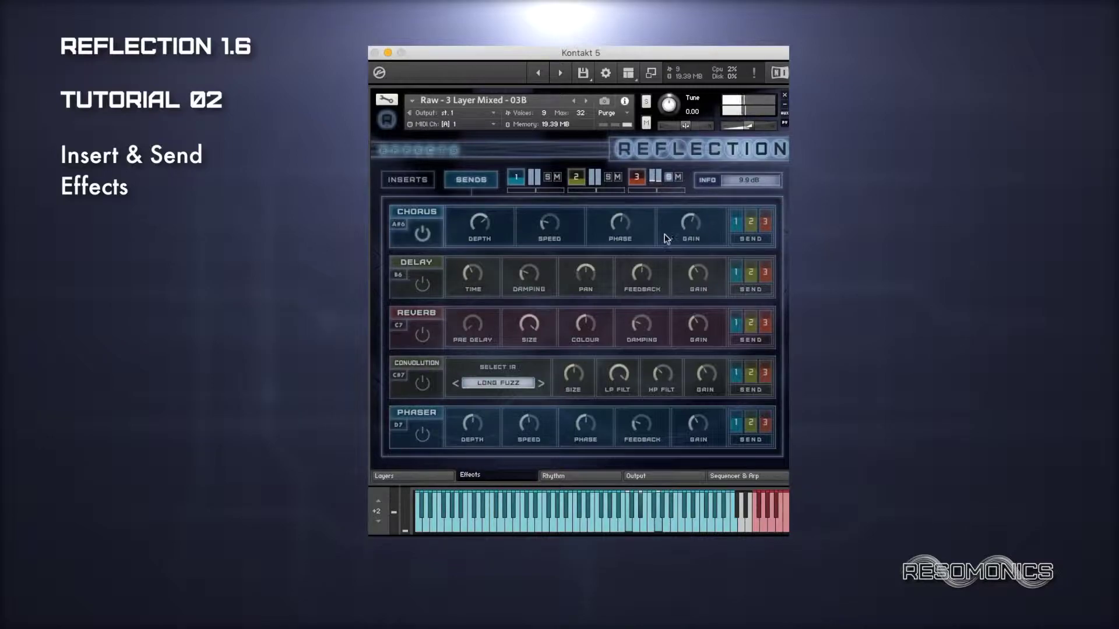
click(548, 228)
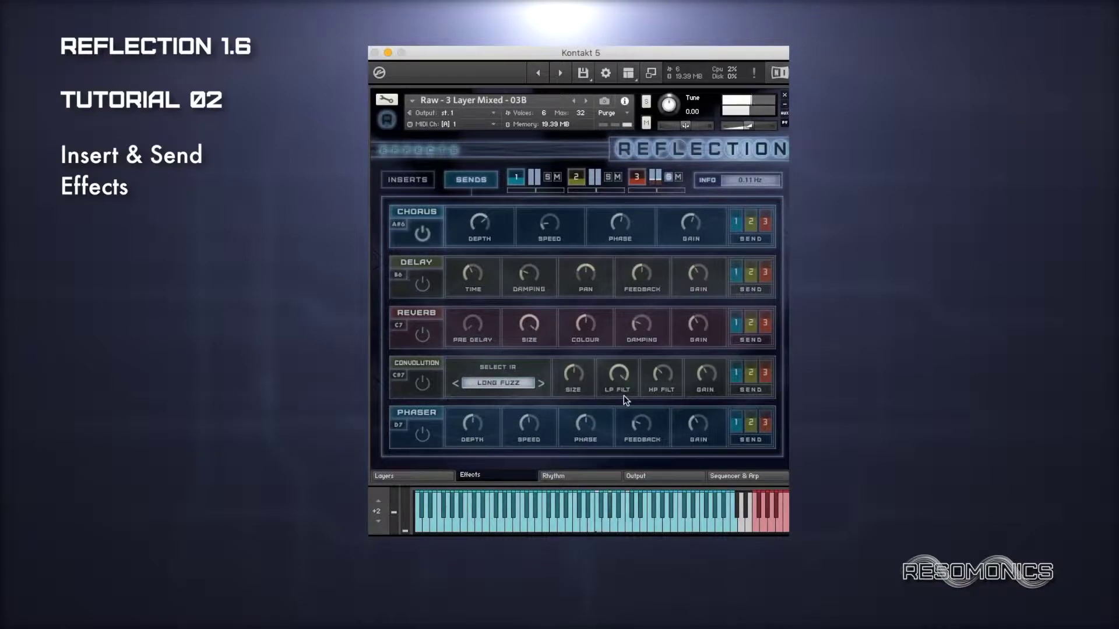
Solo layer 1 and turn down its Chorus send.
click(548, 178)
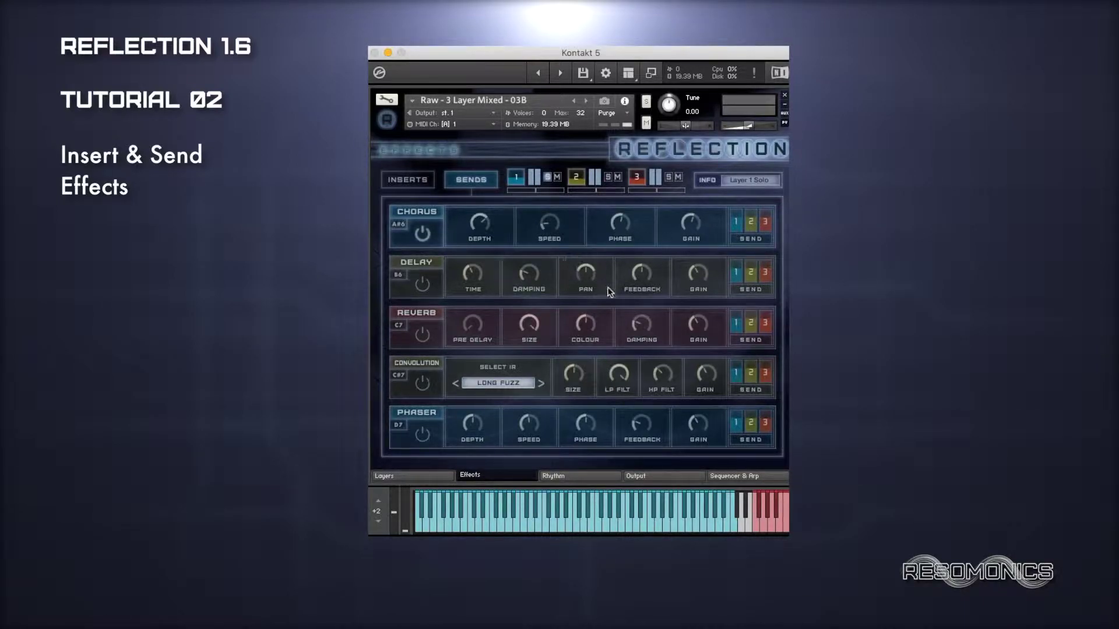
click(736, 223)
click(736, 211)
click(730, 221)
Turn on Delay for soloed layer 1 with Time 6.0 16ths, Pan 87.9, raised Gain and Feedback 47.5%.
click(547, 176)
click(423, 285)
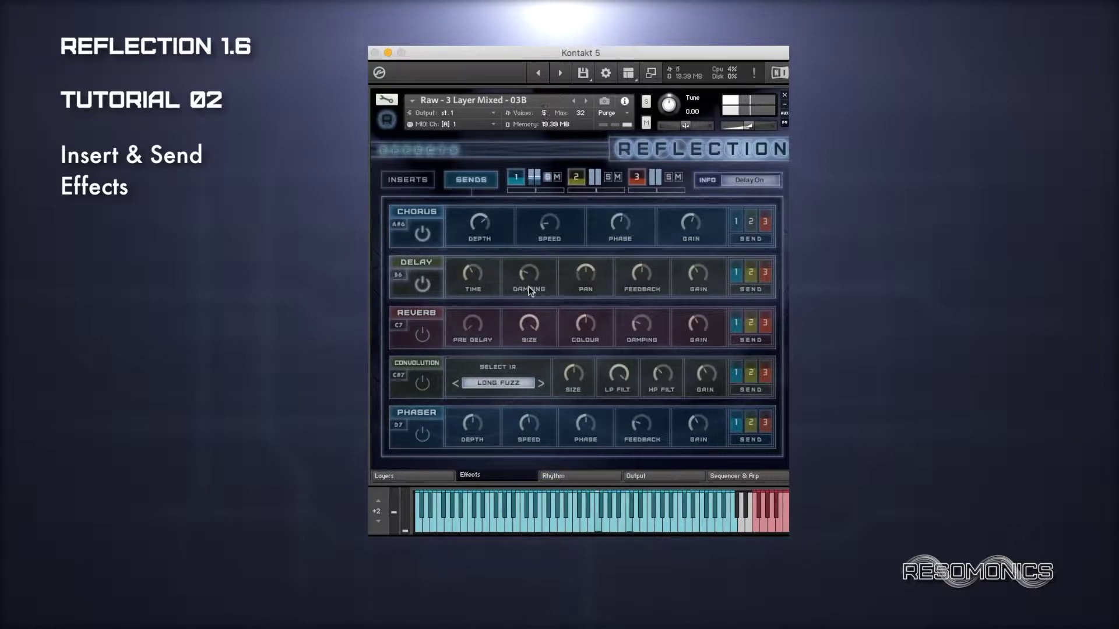
drag(472, 273, 478, 264)
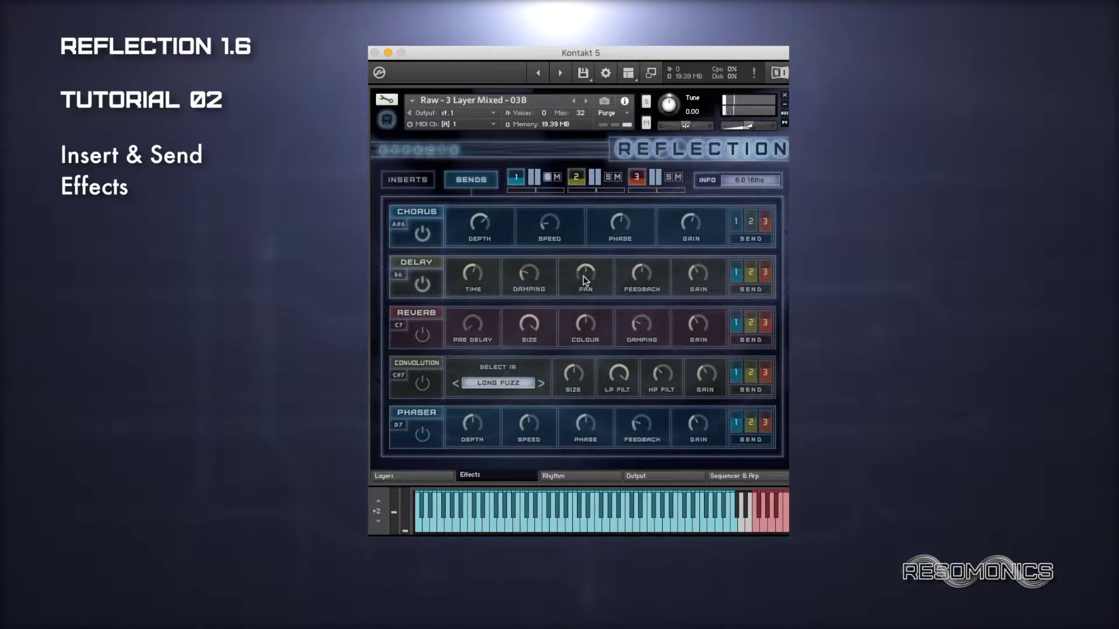
drag(586, 278, 586, 261)
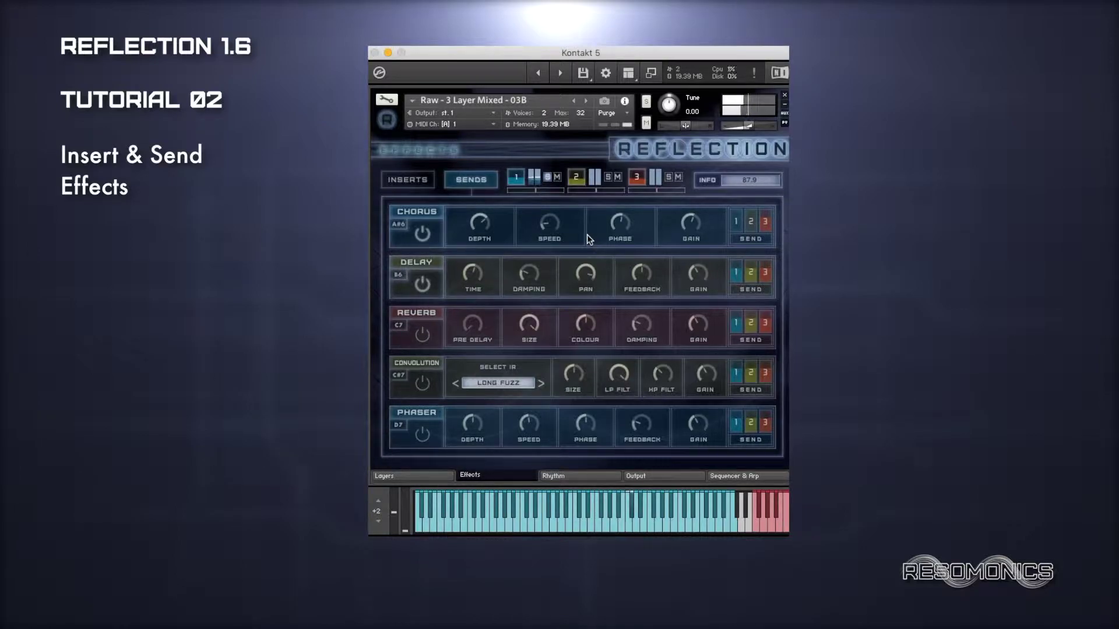
mouse_move(705, 272)
drag(704, 272, 704, 270)
click(638, 274)
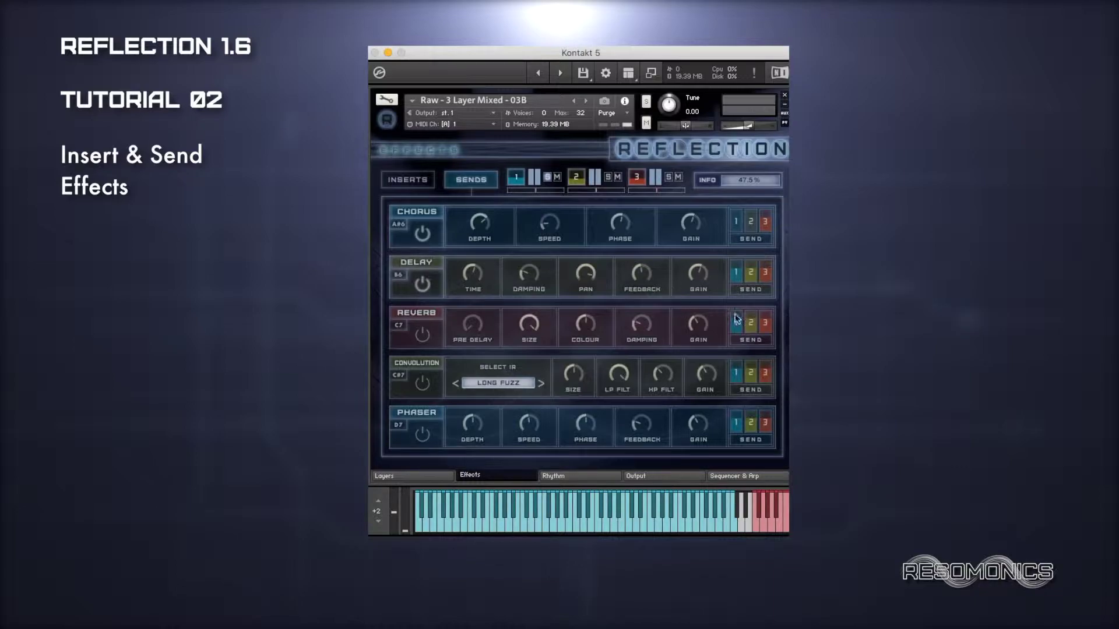
Set the Delay sends to 12.0 dB for layer 1 and -inf dB for layer 2, and adjust layer 3's, soloing layers 2 and 3.
click(737, 271)
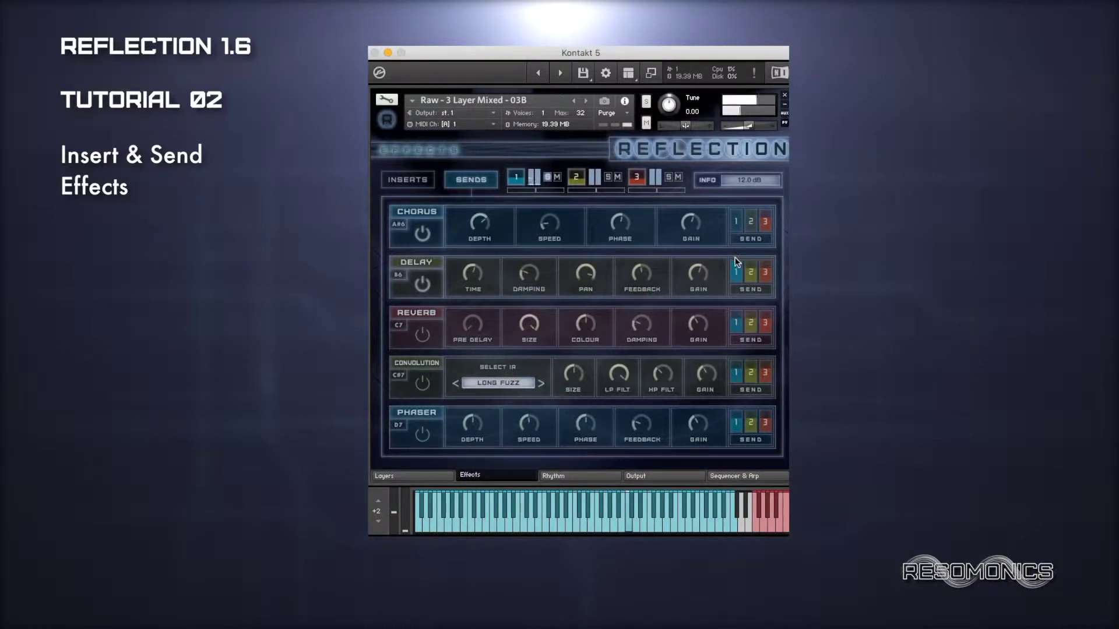
drag(736, 267, 738, 278)
click(611, 178)
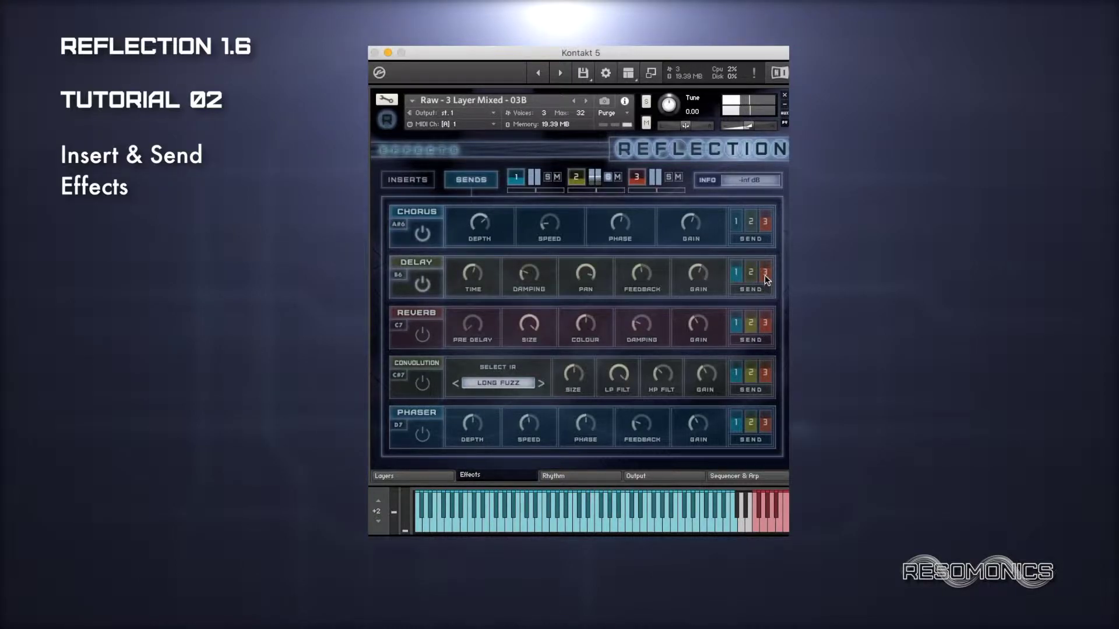
click(667, 180)
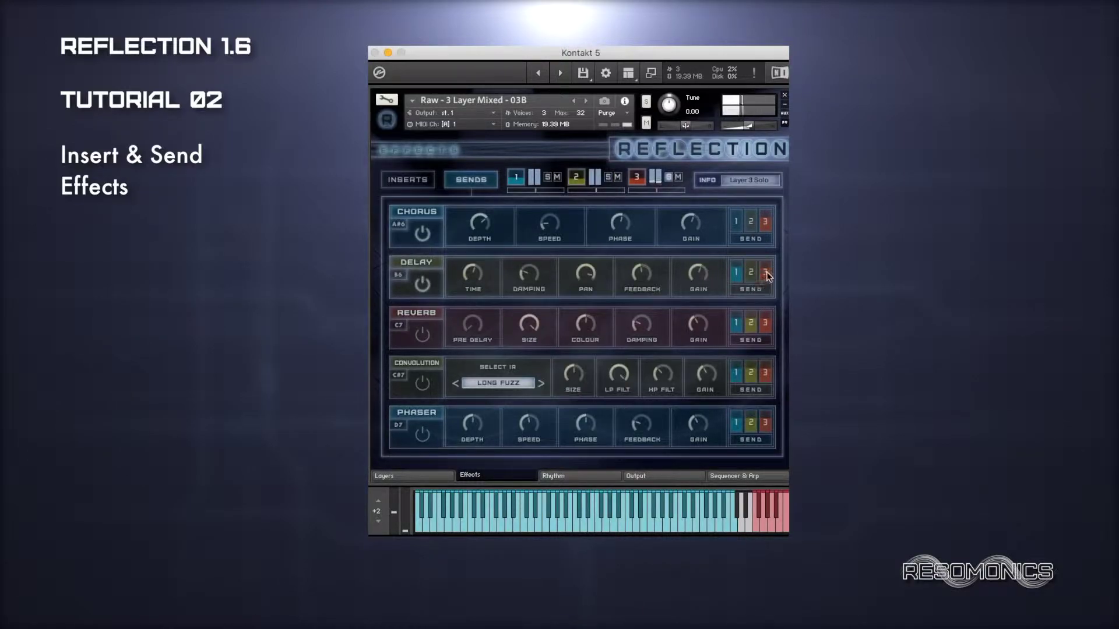
drag(769, 275, 769, 290)
Turn on Reverb and solo layers 1, 2 and 3 in turn, setting the Reverb sends to -10.7 dB for layer 2 and 1.0 dB for layer 3.
click(423, 336)
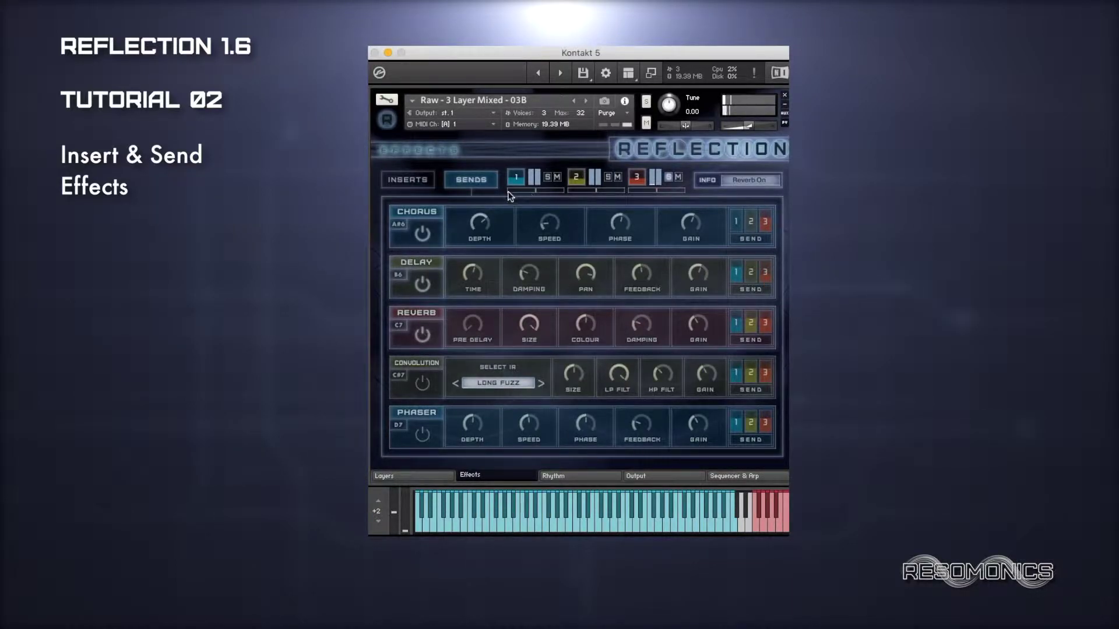
click(547, 178)
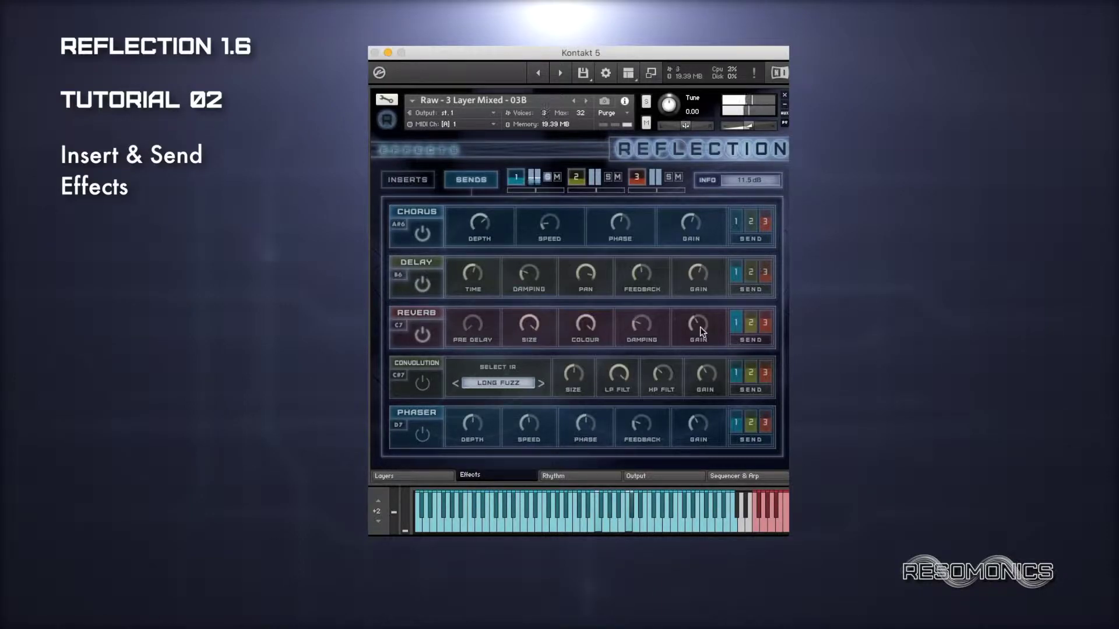
click(608, 176)
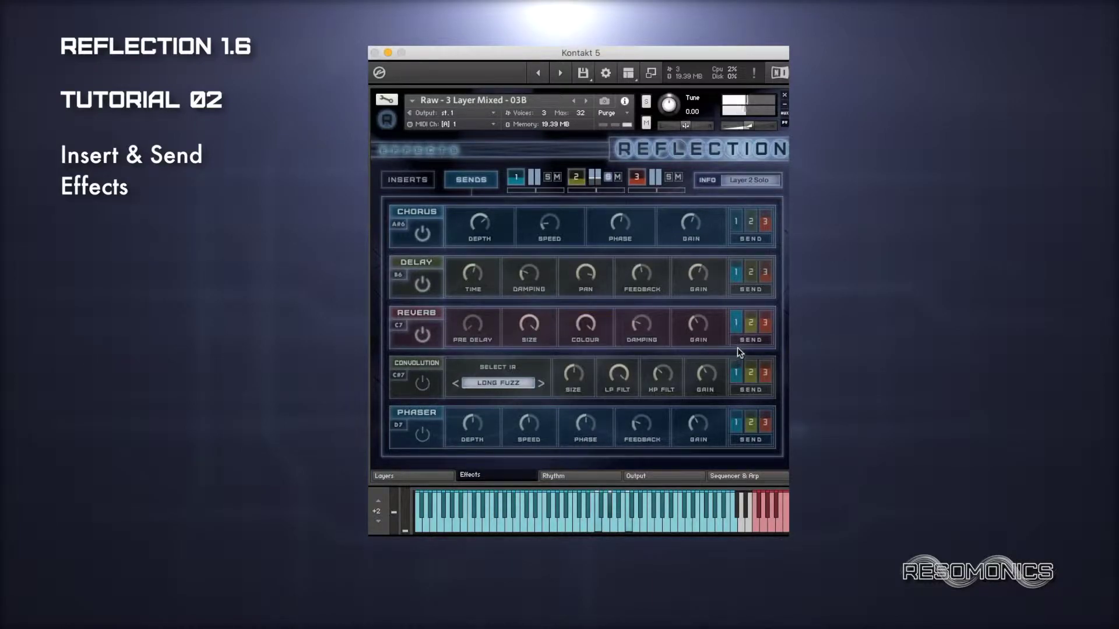
mouse_move(753, 320)
drag(753, 324, 754, 334)
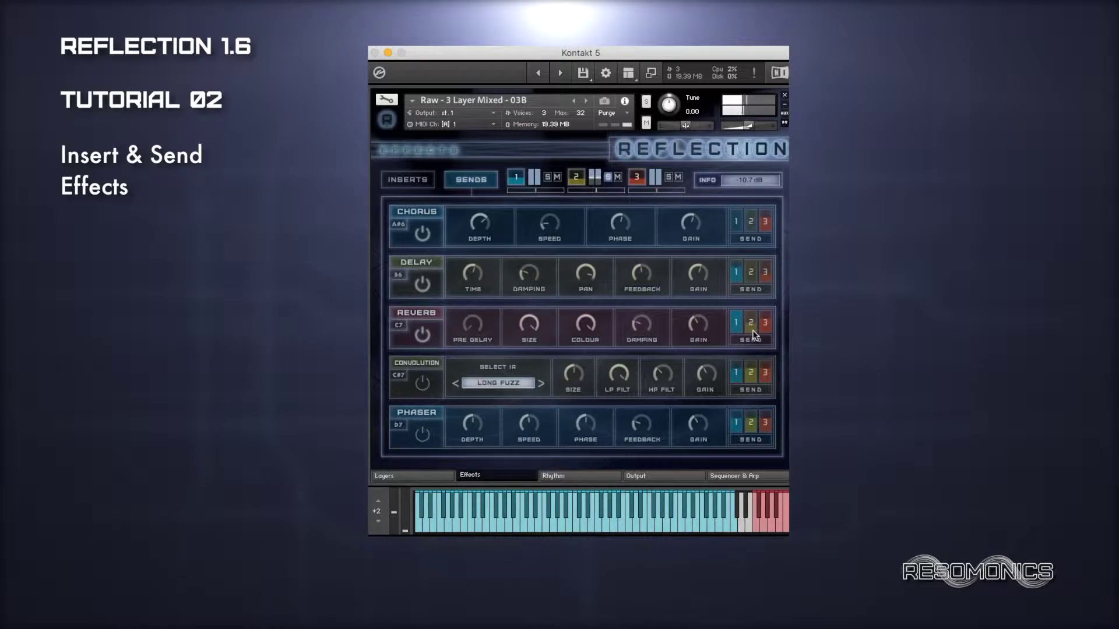
click(669, 177)
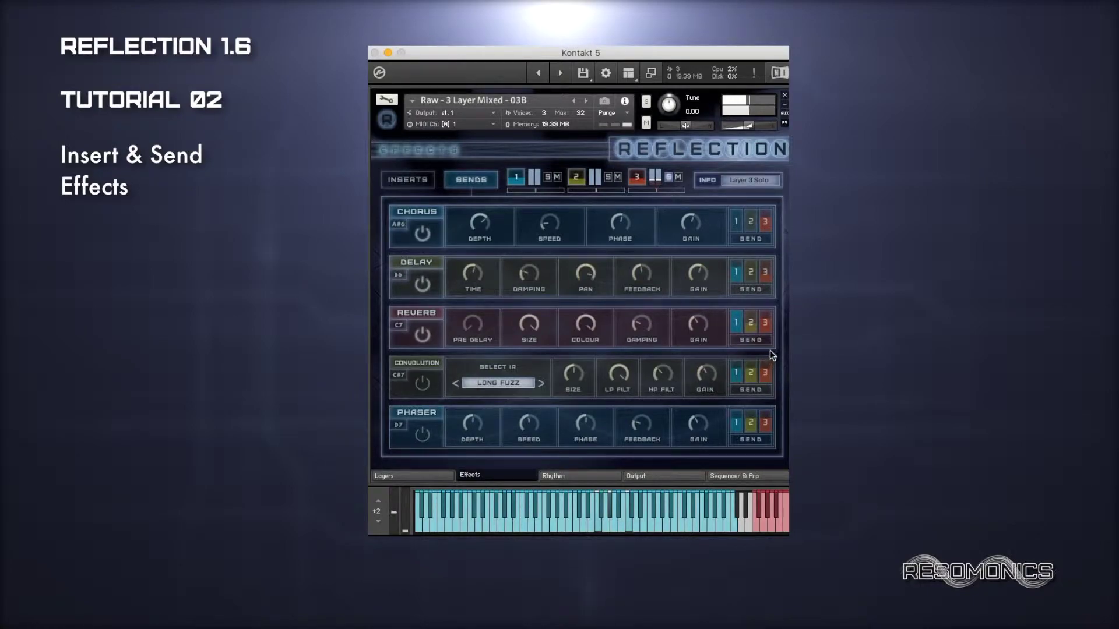
mouse_move(770, 319)
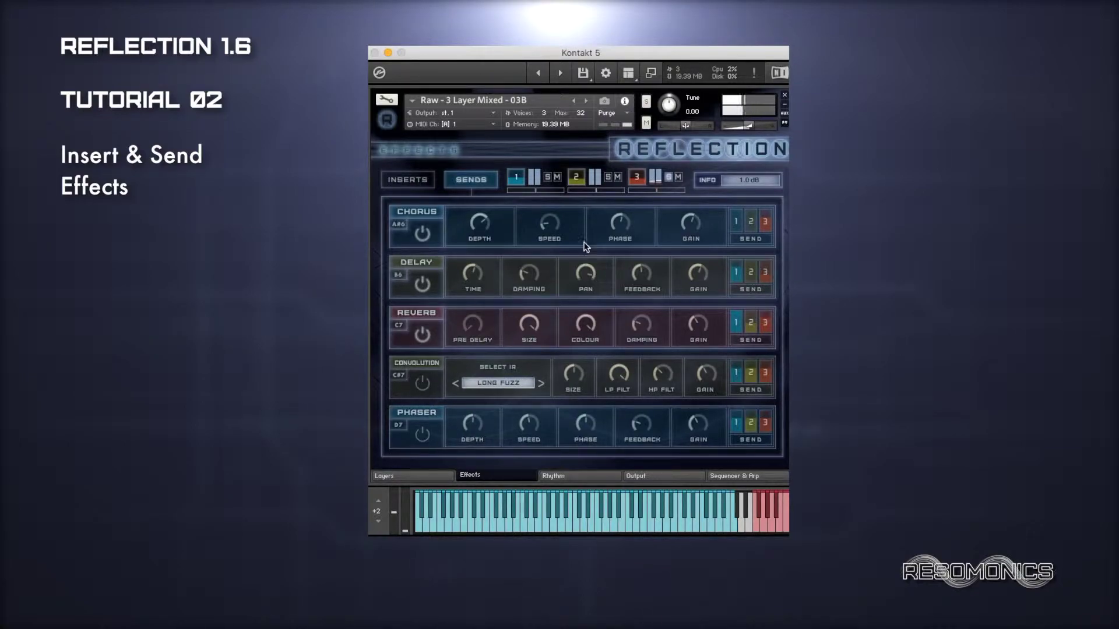
Turn on Convolution, solo layer 2 and load the Piano FX 1 impulse response.
click(422, 383)
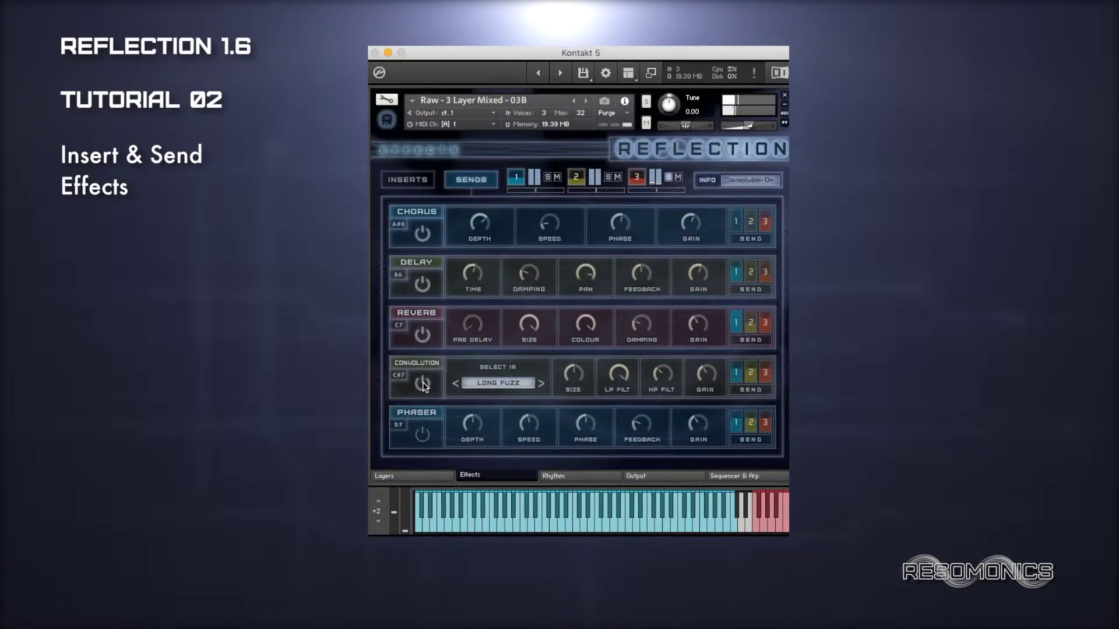
click(607, 179)
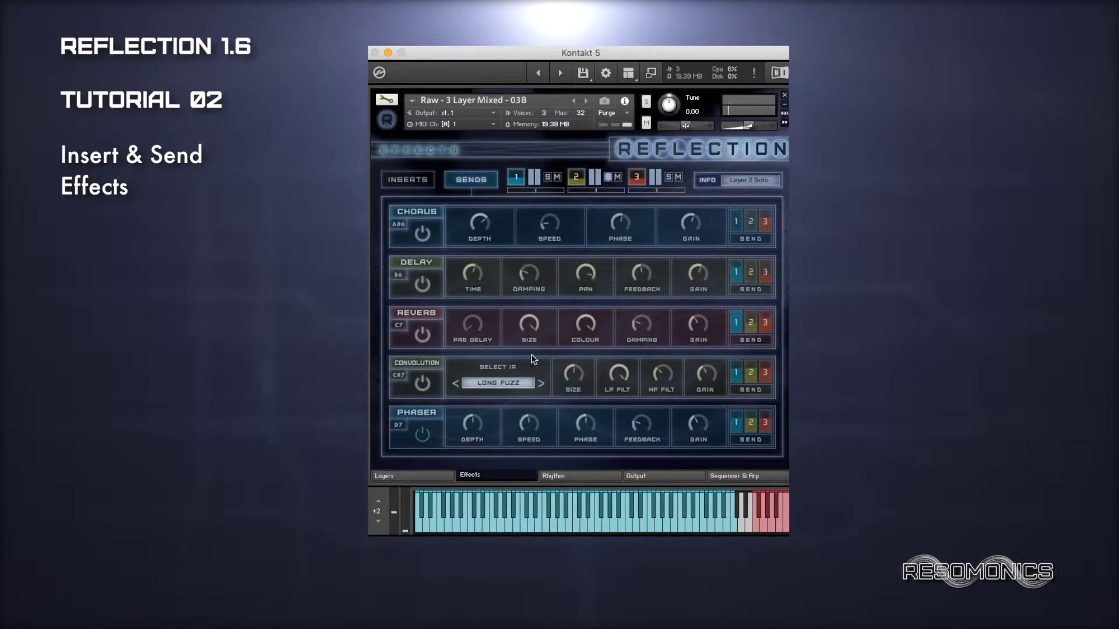
click(502, 381)
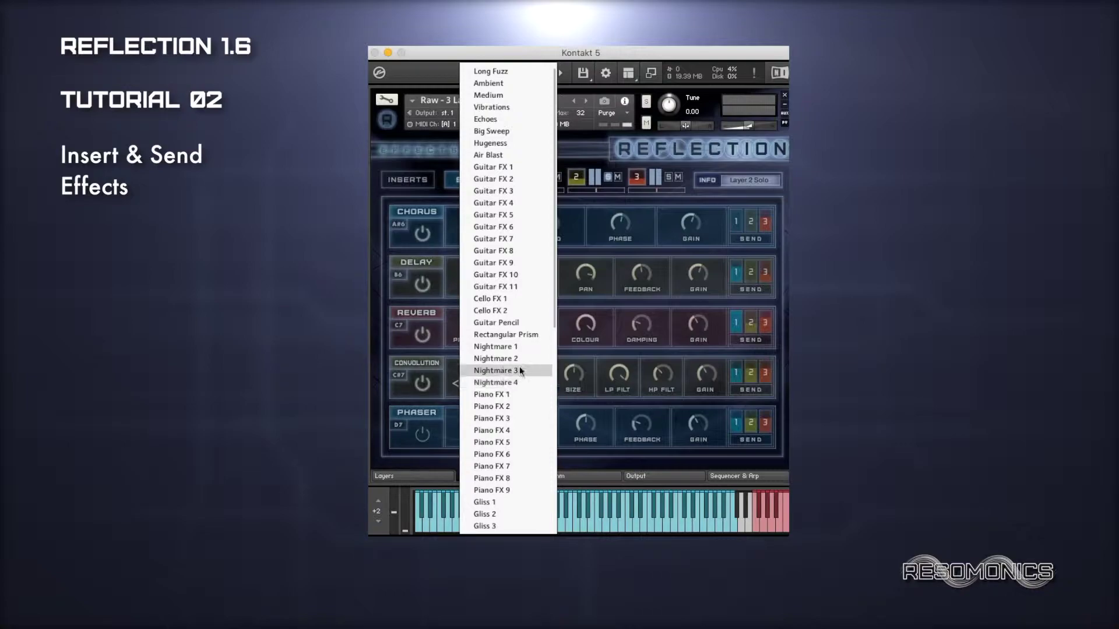
scroll(523, 239, down, 10)
scroll(523, 236, up, 10)
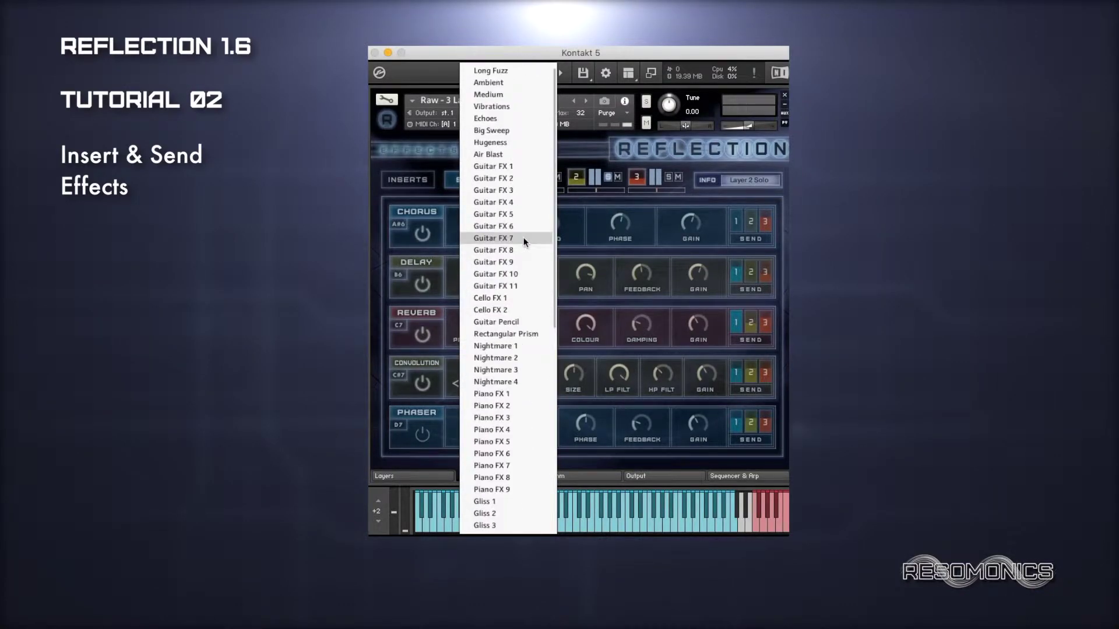
click(542, 394)
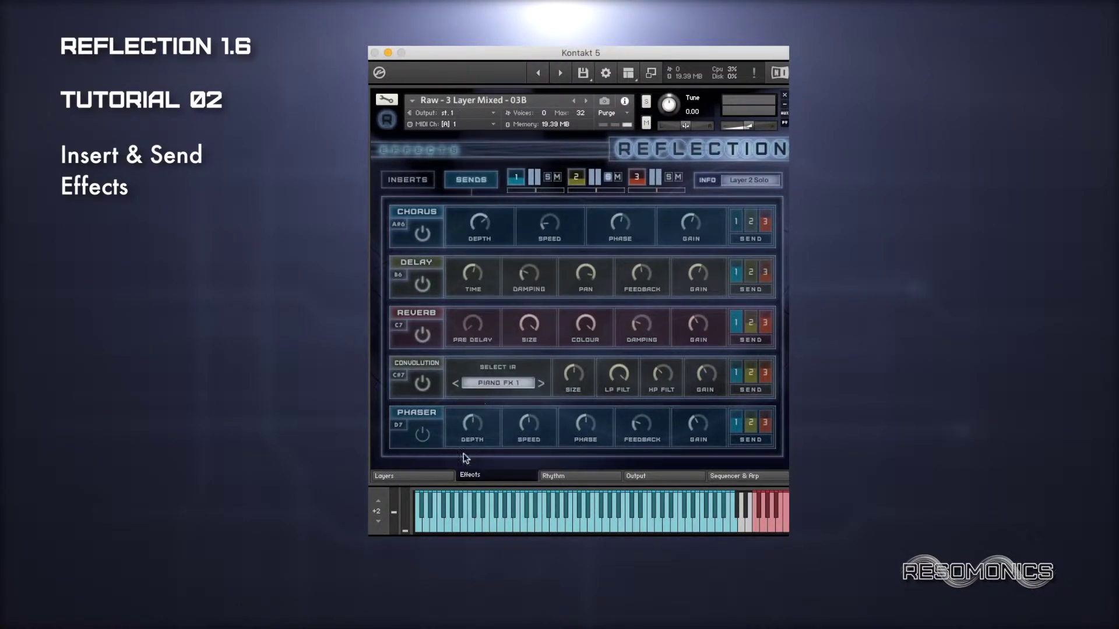
Browse the Convolution impulse responses, load Reflections 06 and set the Convolution Gain to 12.0 dB.
click(540, 382)
click(492, 385)
scroll(529, 215, down, 3)
scroll(529, 215, down, 5)
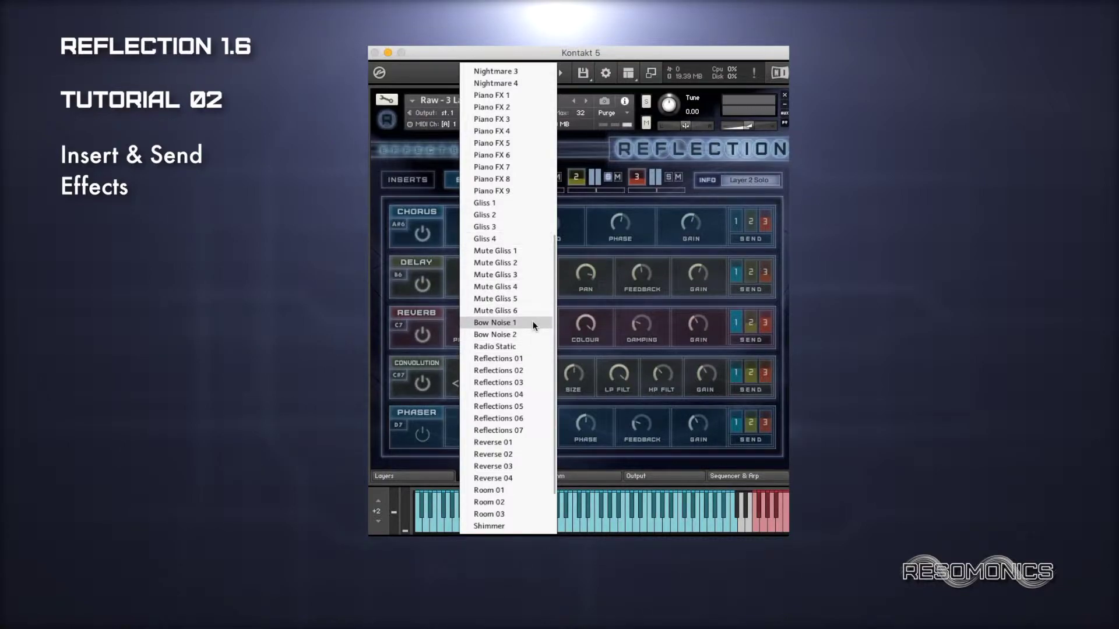
scroll(505, 244, down, 2)
scroll(505, 244, up, 10)
scroll(504, 244, down, 10)
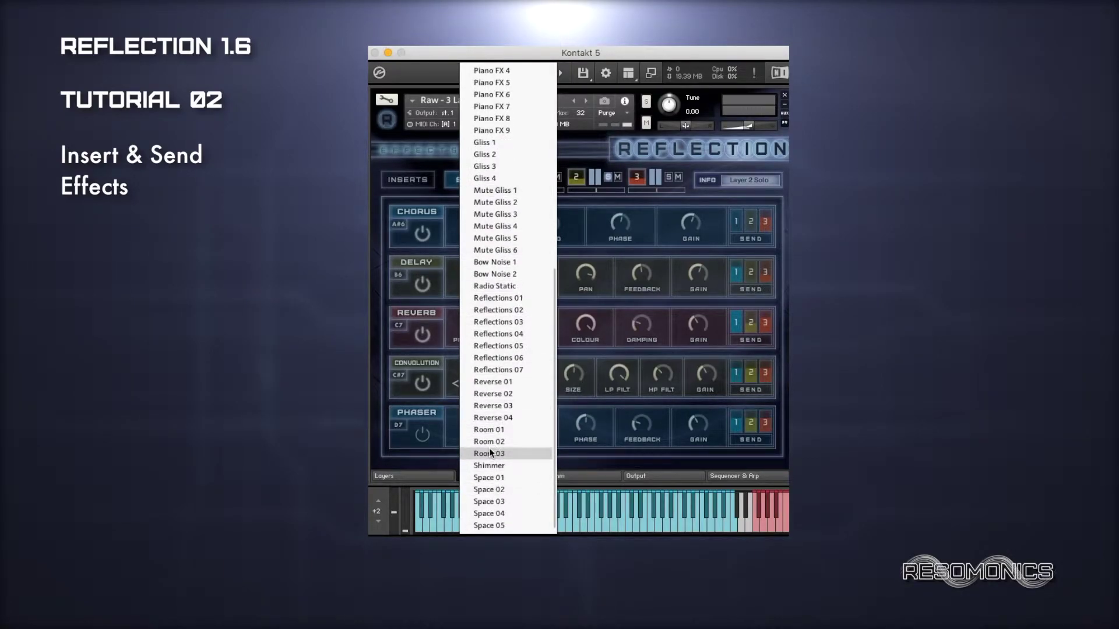
click(511, 357)
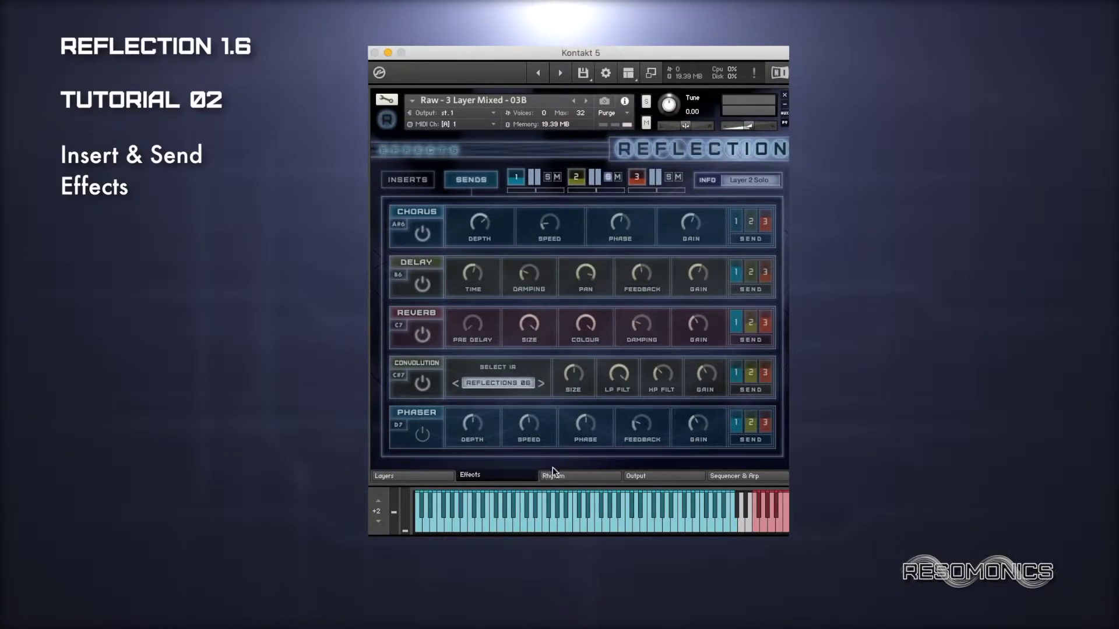
click(707, 375)
drag(707, 376, 708, 377)
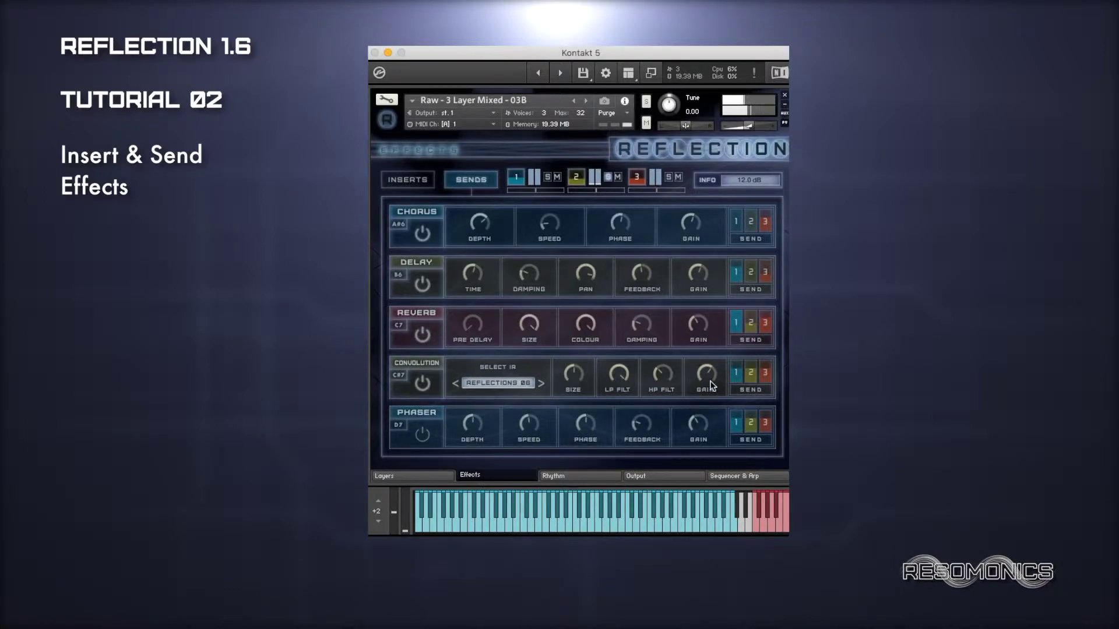
Solo layer 1 and turn down its Convolution send, going over layer 3's Convolution send and layer 2's Reverb send as well.
click(547, 178)
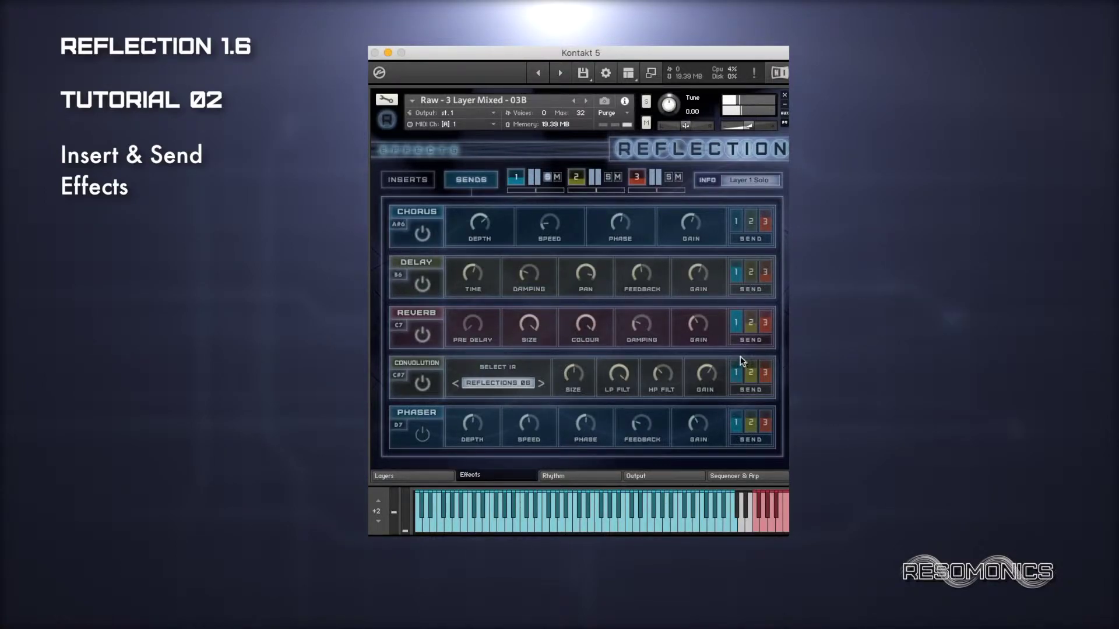
drag(741, 370, 742, 398)
click(736, 372)
click(765, 372)
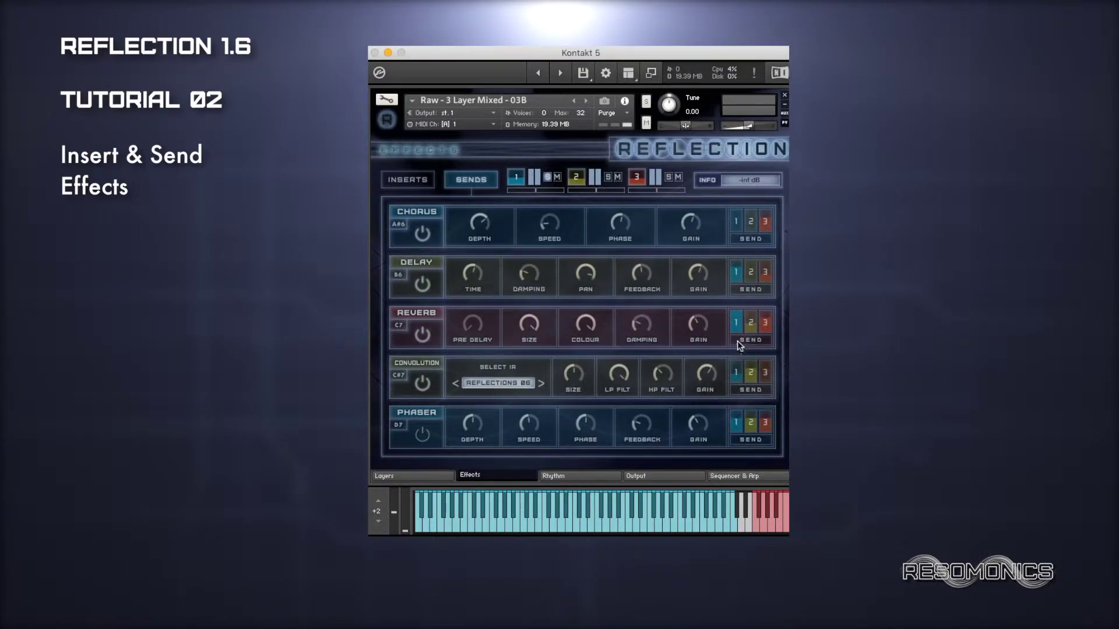
click(751, 323)
Turn on Phaser for soloed layer 2 with lower Speed, 56.7% Feedback and adjusted Gain, and turn down the Phaser sends of layers 1 and 3.
click(609, 179)
click(422, 434)
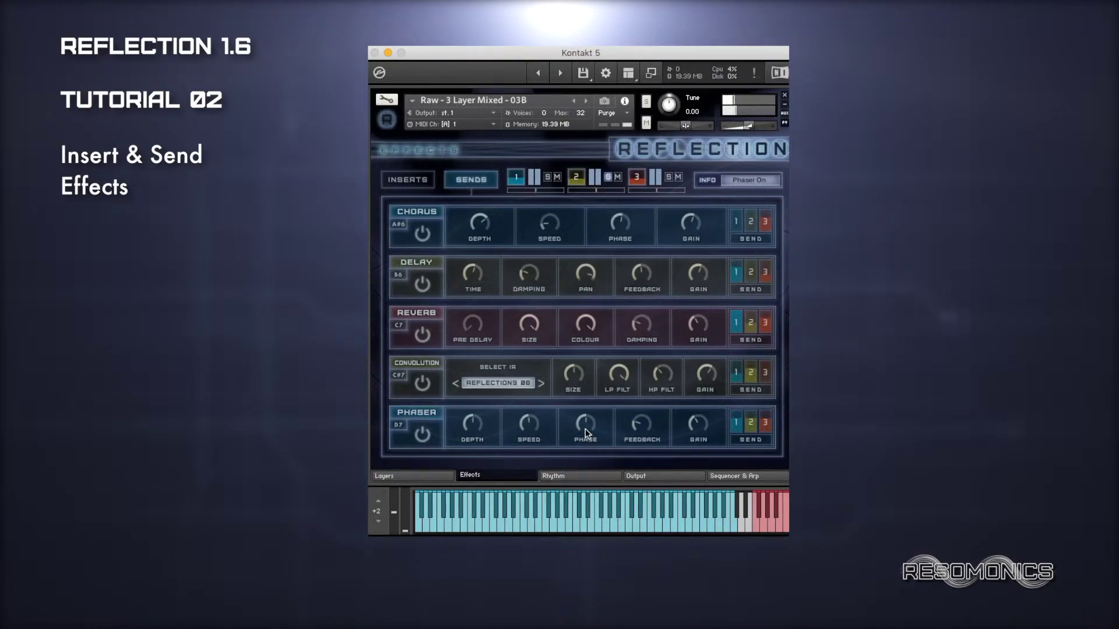
drag(529, 428, 536, 465)
drag(643, 423, 642, 400)
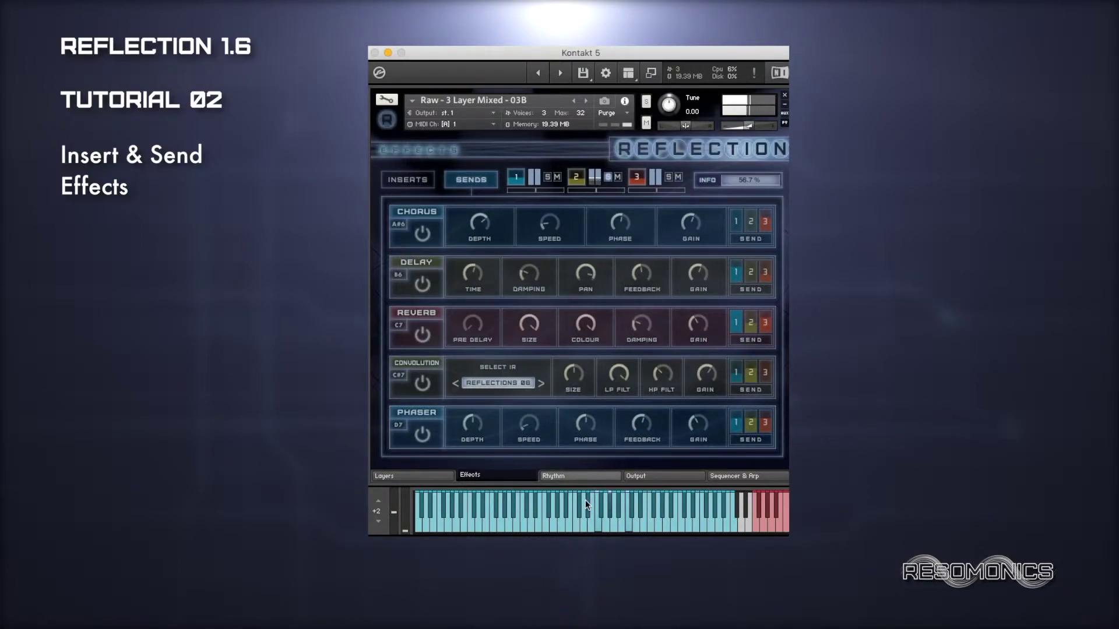
drag(690, 426, 690, 422)
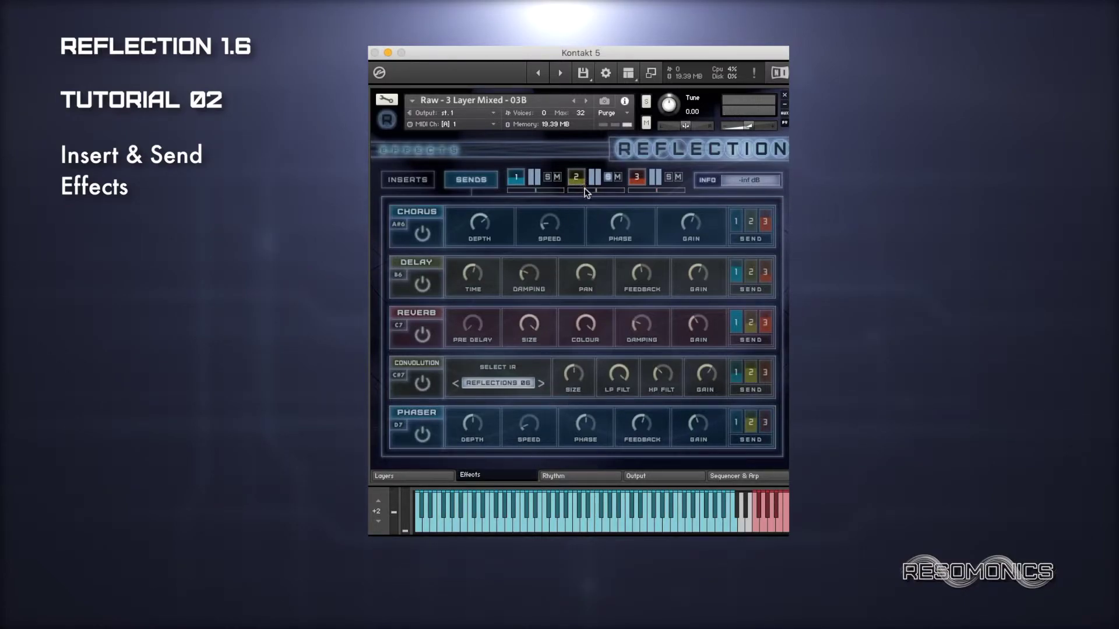
Unsolo layer 2, turn on the Jump and Lo-Fi insert effects, and set the Lo-Fi Noise to -10.9 dB.
click(610, 177)
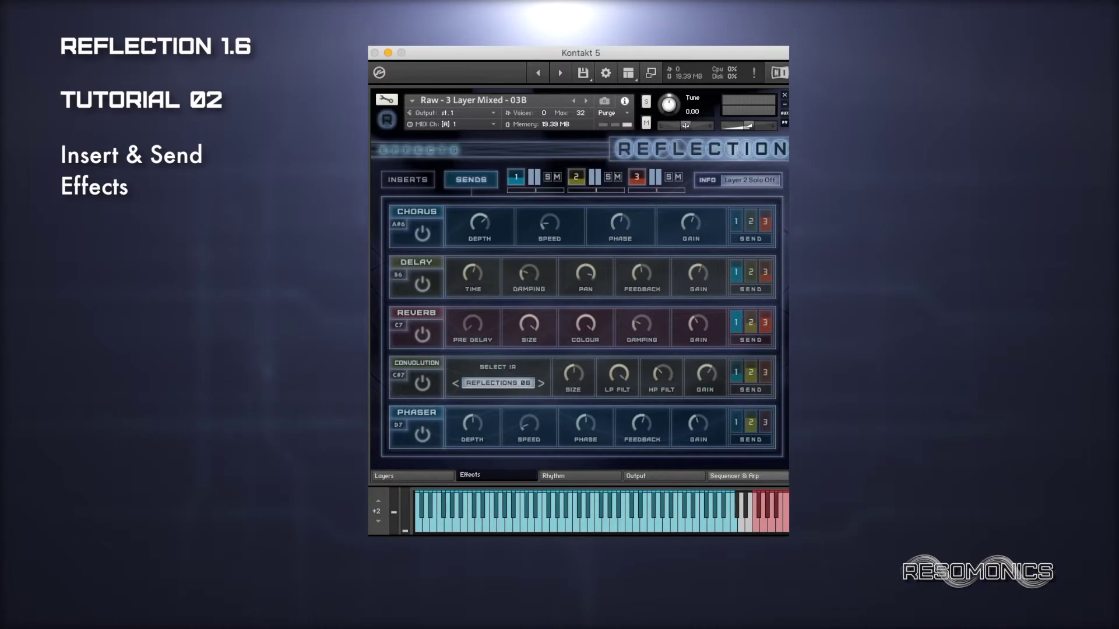
click(402, 181)
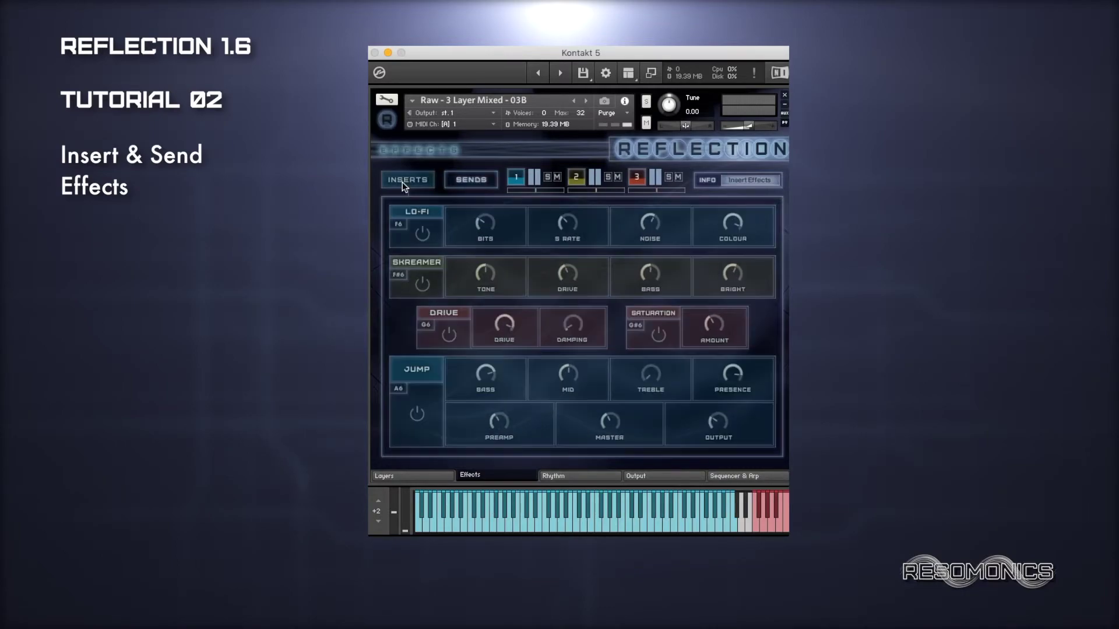
click(417, 416)
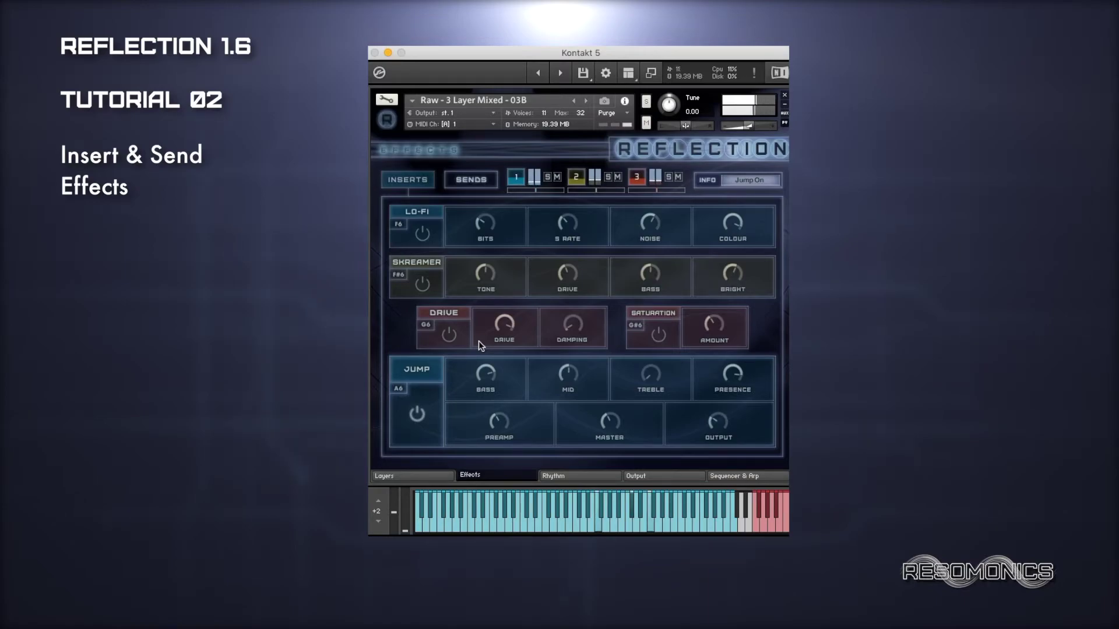
click(422, 234)
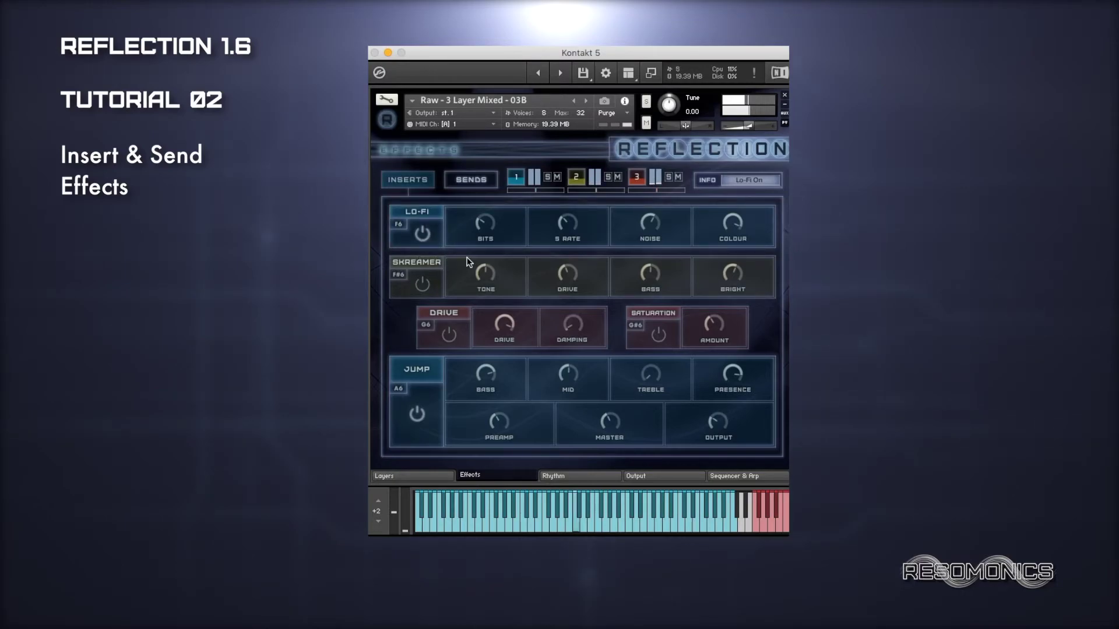
drag(652, 226, 652, 220)
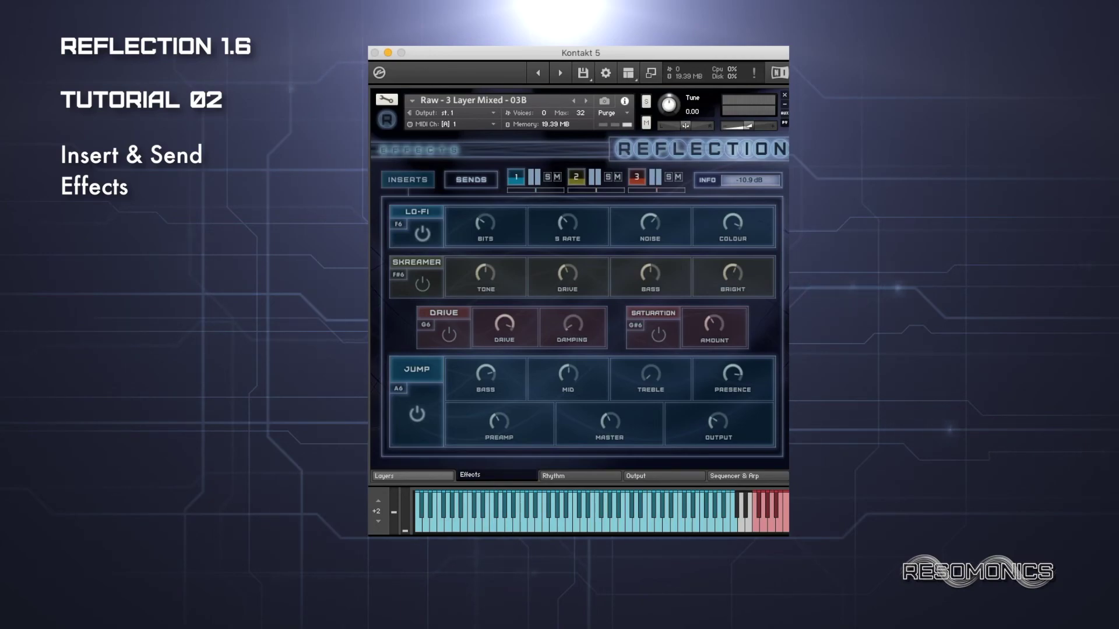
Open the Rhythm page with the layers' gain, pan and pitch LFOs.
click(549, 477)
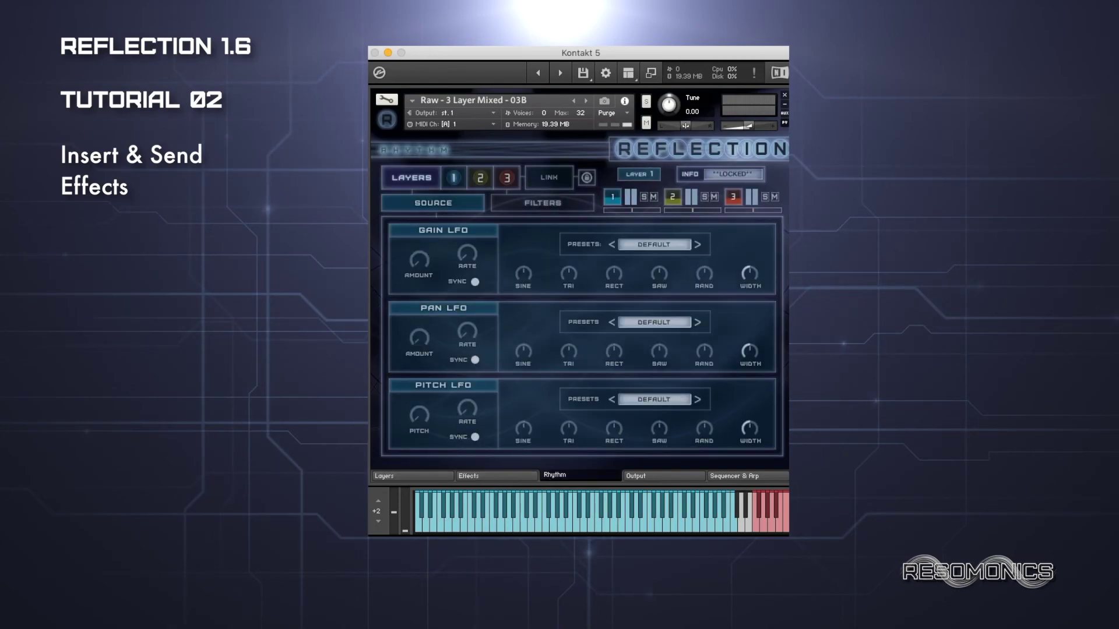